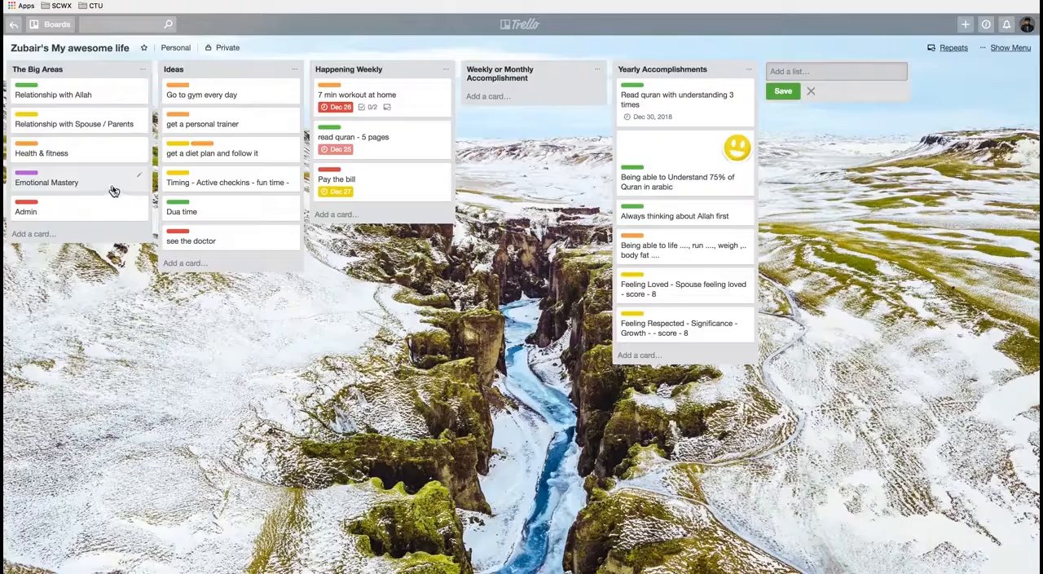
# Step: Add a card titled "Reading your values" to the Ideas list
pyautogui.click(114, 192)
pyautogui.click(147, 291)
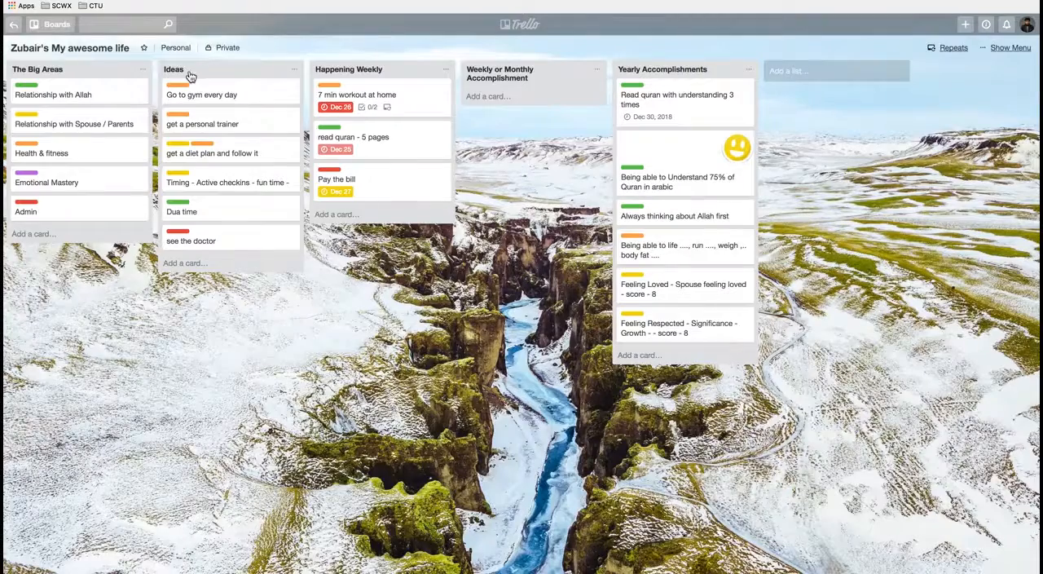
pyautogui.click(236, 263)
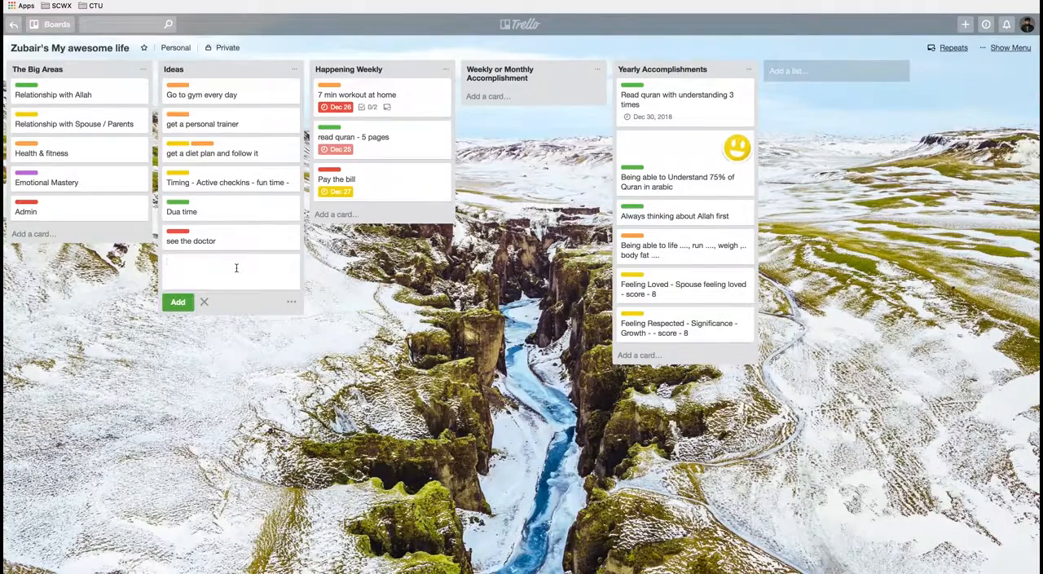
pyautogui.write('Reading your values')
pyautogui.click(179, 301)
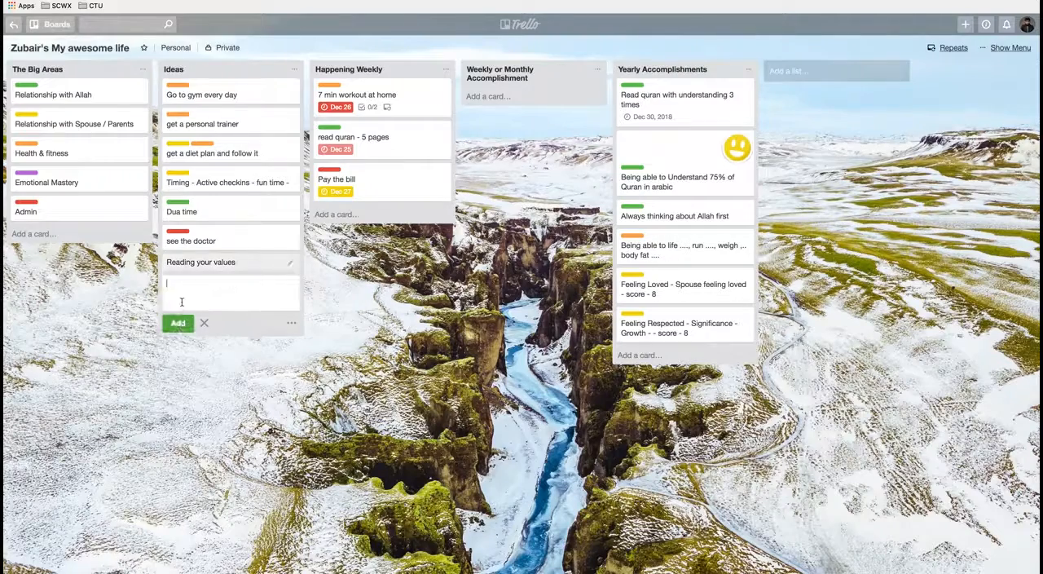
# Step: Add a card titled "writing down and reflecting on things I am grateful for" to the Ideas list
pyautogui.write('writing down and reflecting on things I')
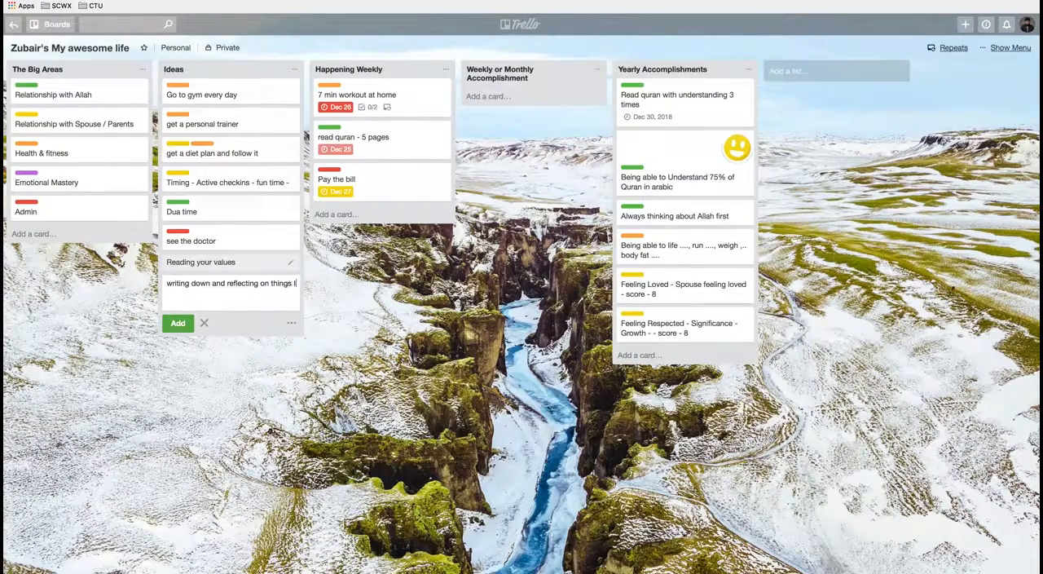
pyautogui.write(' am grateful for')
pyautogui.click(175, 329)
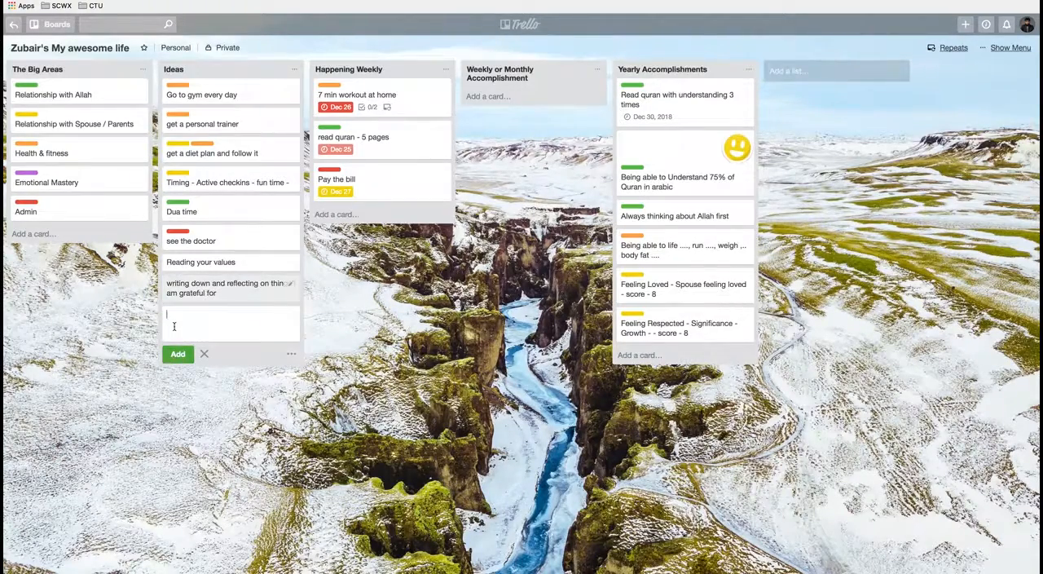
# Step: Assign the Emotional Mastery label to the card about writing down things to be grateful for
pyautogui.click(291, 285)
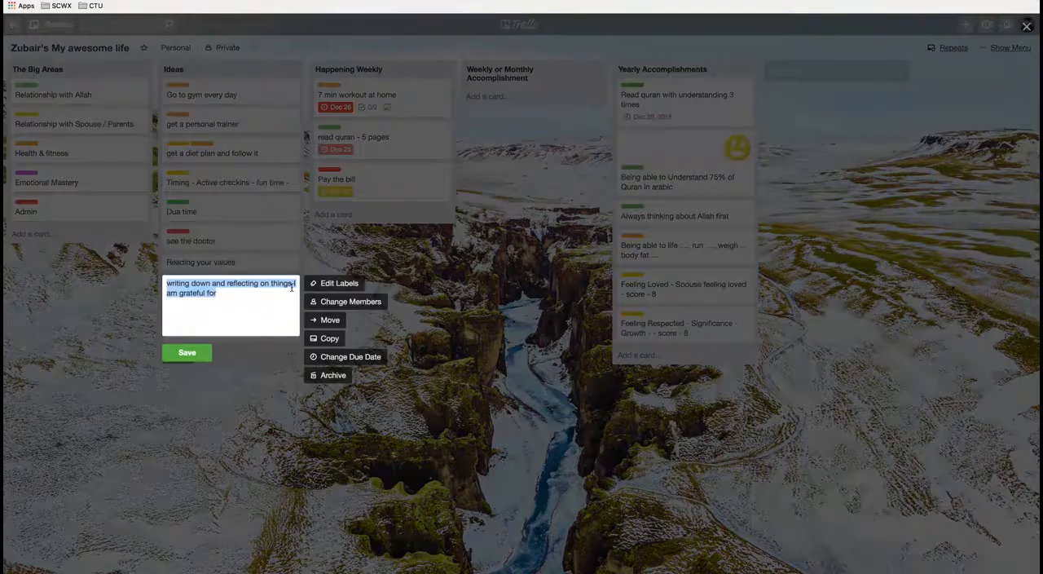
pyautogui.click(339, 285)
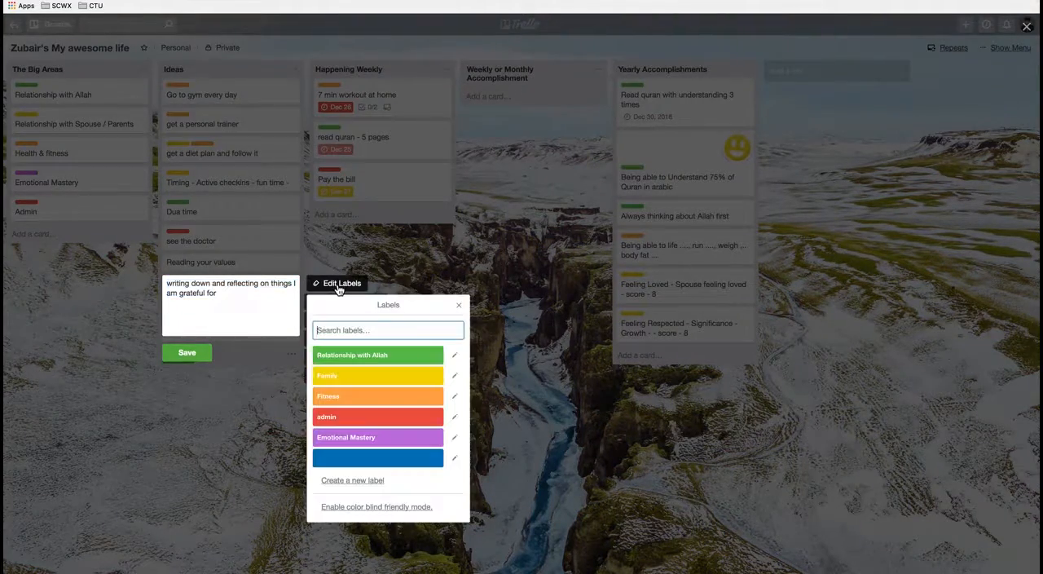
pyautogui.click(366, 438)
pyautogui.click(194, 363)
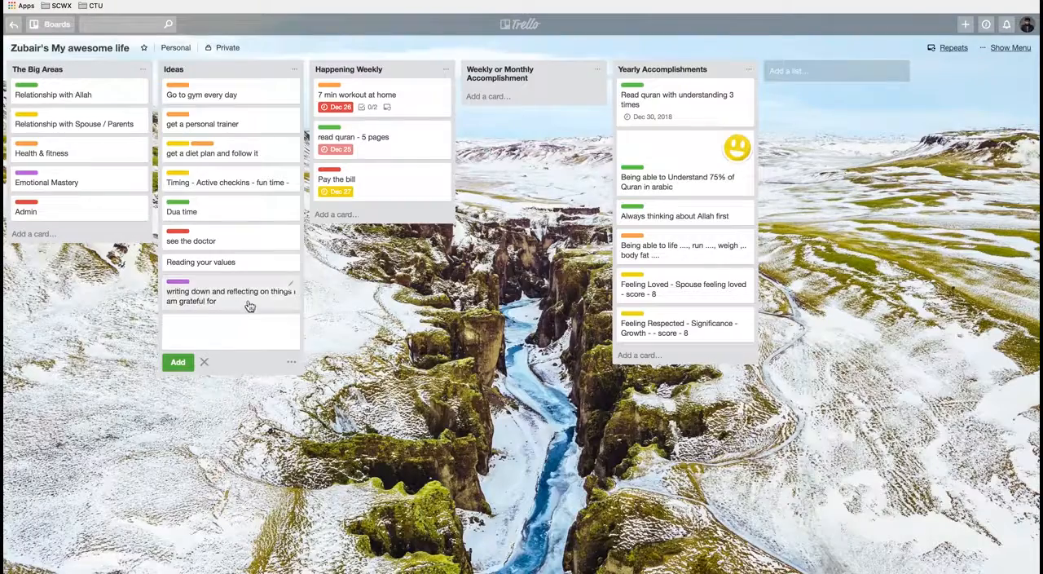
# Step: Assign the Emotional Mastery label to the "Reading your values" card
pyautogui.click(291, 263)
pyautogui.click(330, 269)
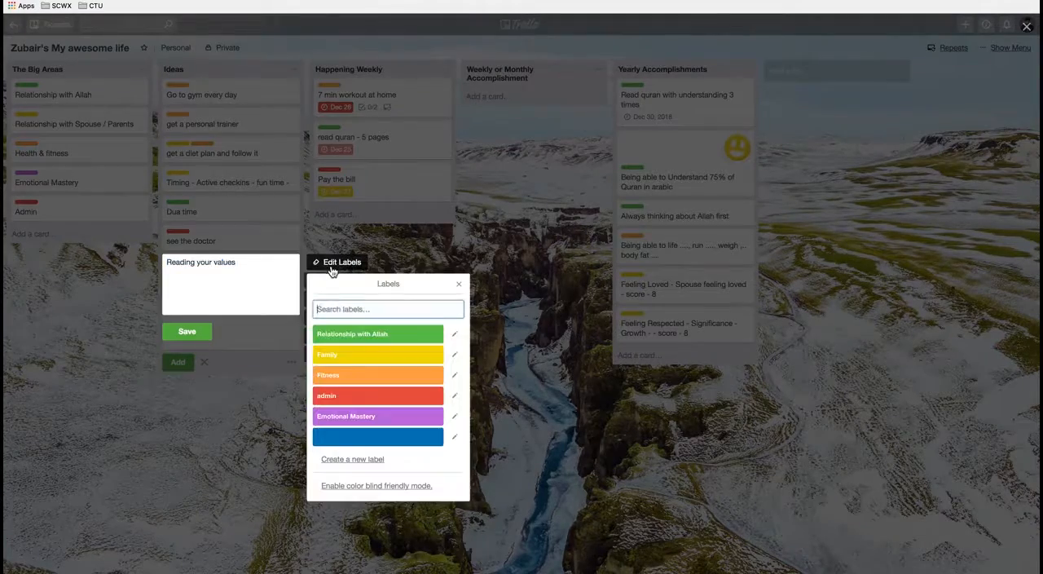
pyautogui.click(369, 418)
pyautogui.click(183, 348)
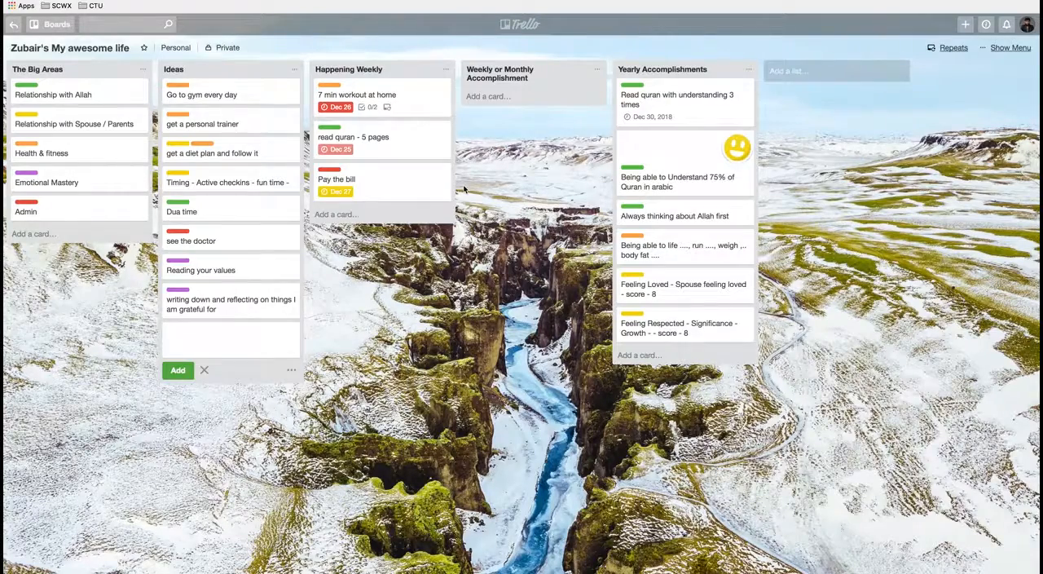
# Step: Move the two Emotional Mastery cards from the Ideas list to the end of the Happening Weekly list
pyautogui.moveTo(253, 274); pyautogui.dragTo(399, 240)
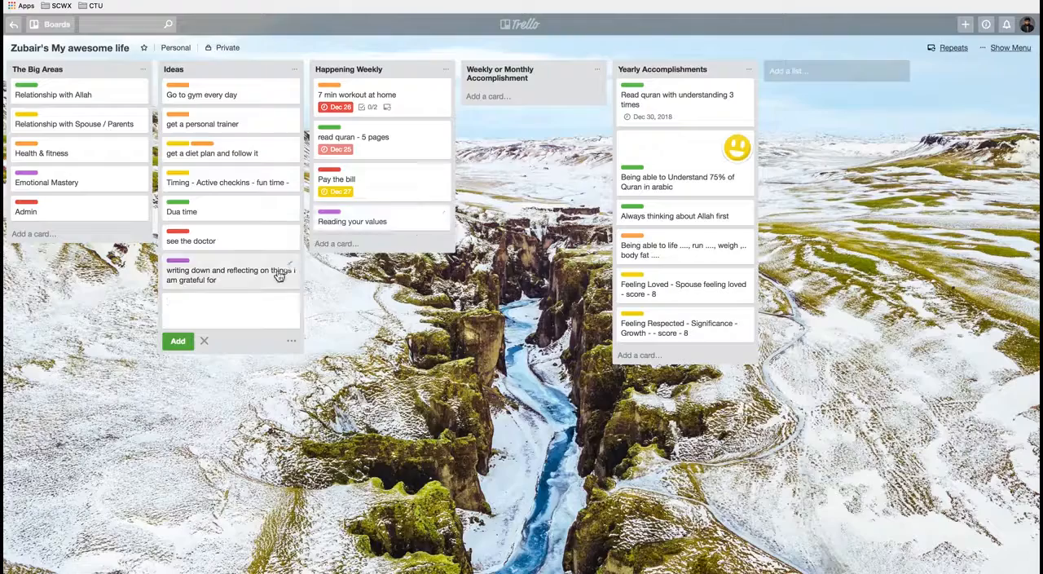
pyautogui.moveTo(256, 282); pyautogui.dragTo(410, 269)
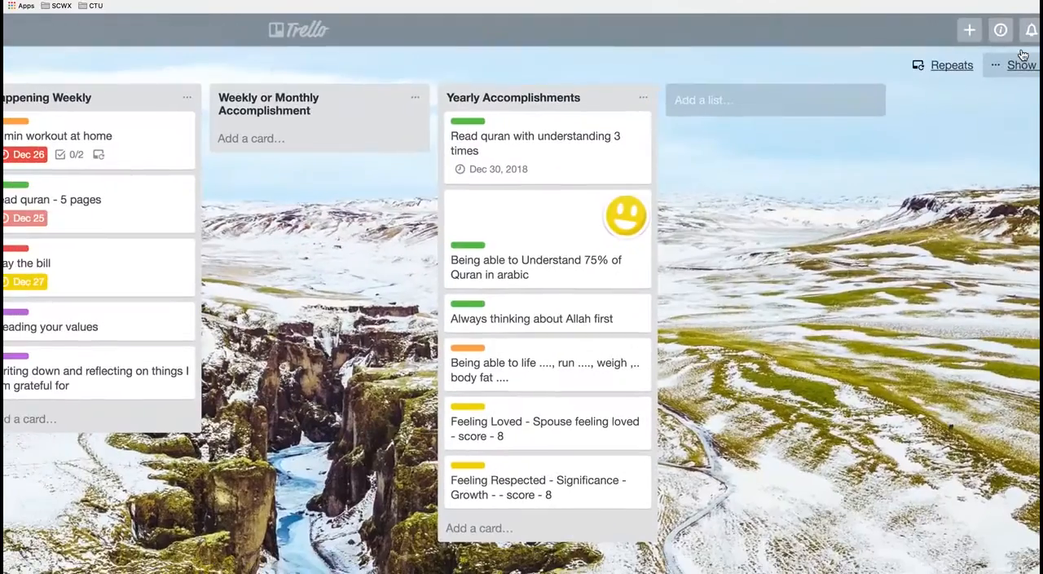
# Step: Filter the board's cards to those due in the next day
pyautogui.click(1016, 72)
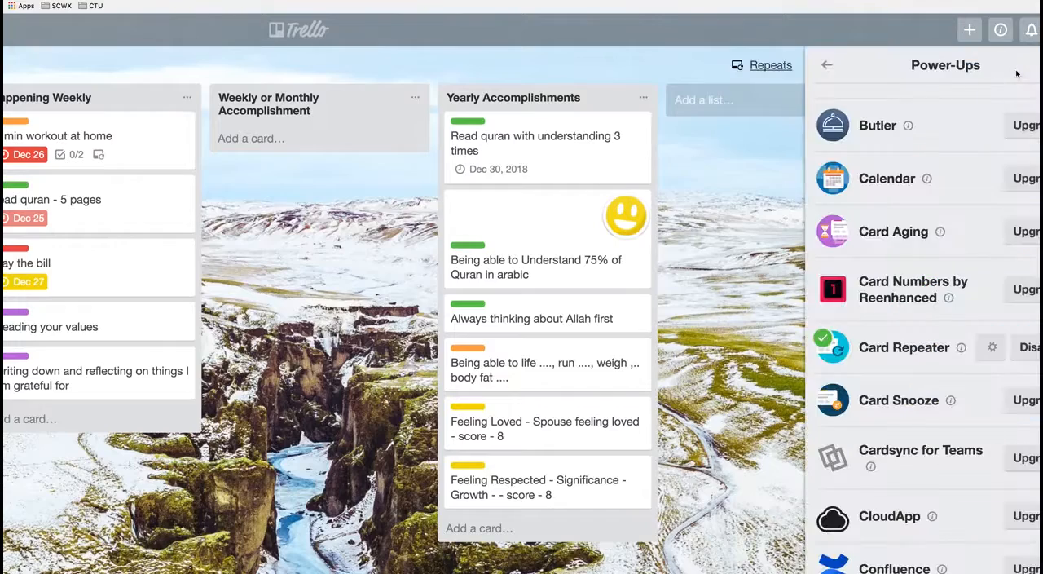
pyautogui.click(828, 68)
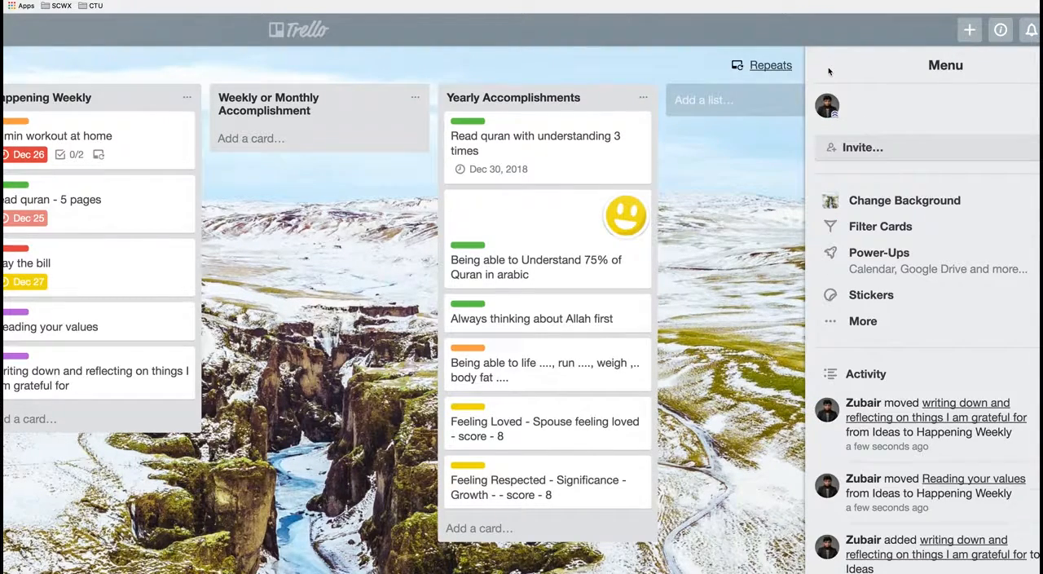
pyautogui.click(872, 229)
pyautogui.scroll(-3, 885, 373)
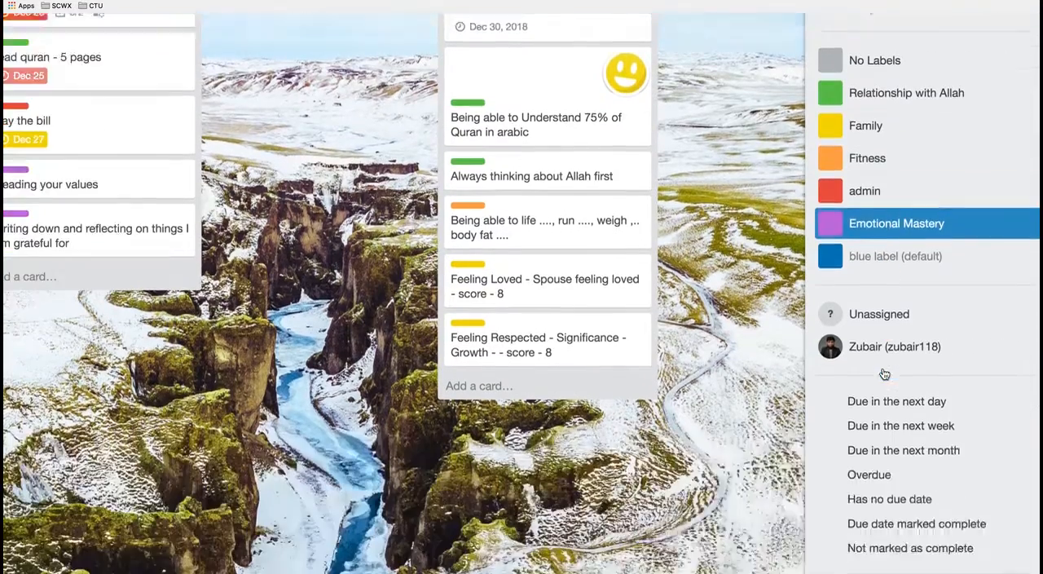
pyautogui.scroll(-3, 884, 373)
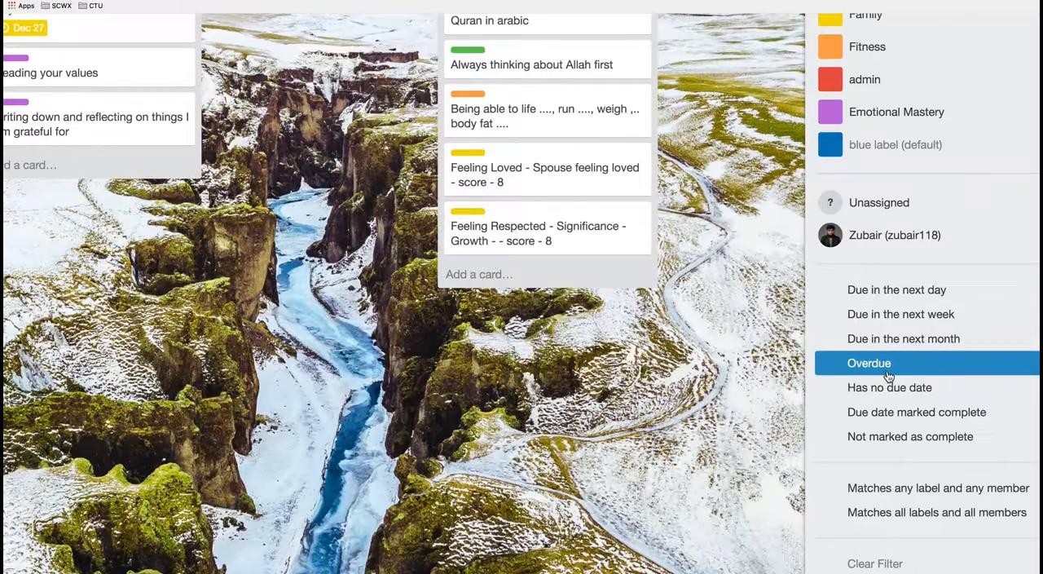
pyautogui.click(920, 300)
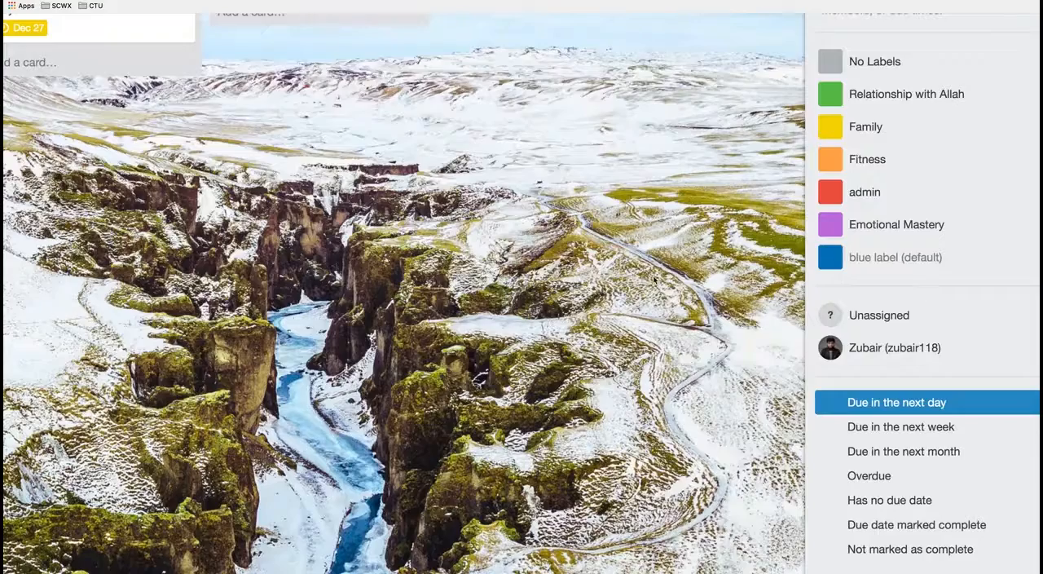
pyautogui.hotkey('ctrl', '-')
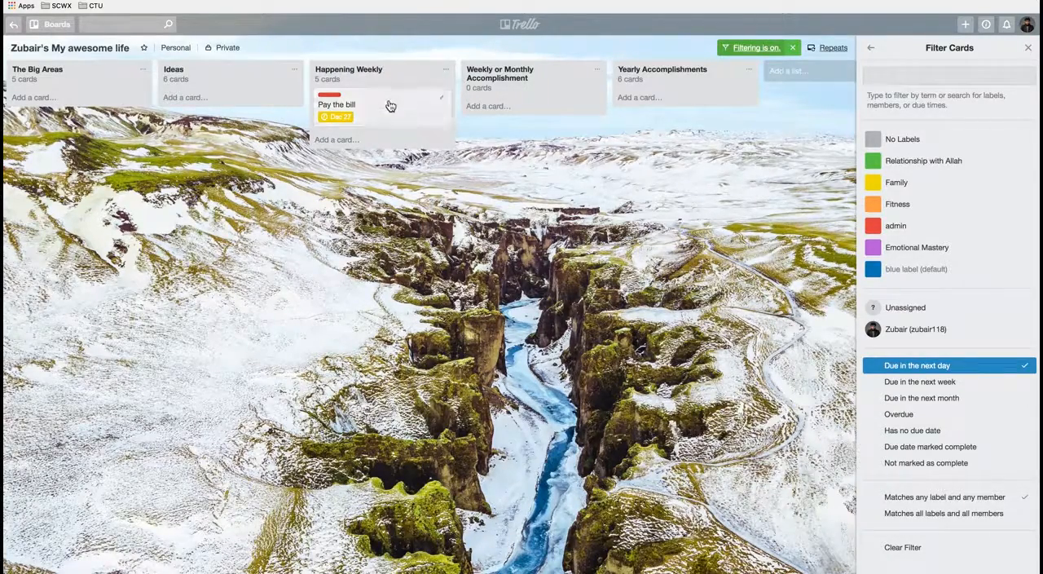
# Step: Switch the due-date filter to cards due in the next week, and then to overdue cards
pyautogui.click(940, 383)
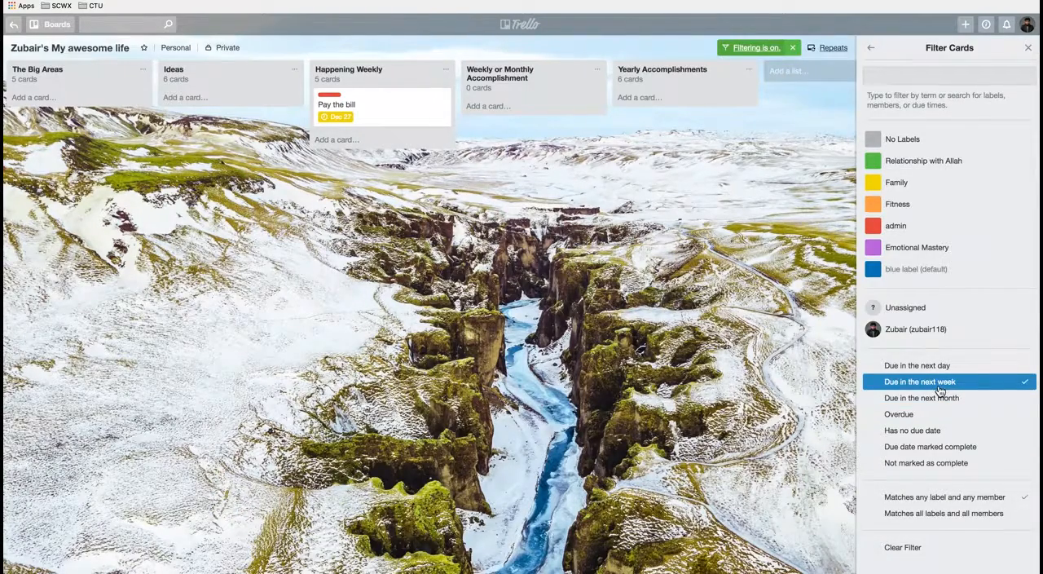
pyautogui.click(936, 389)
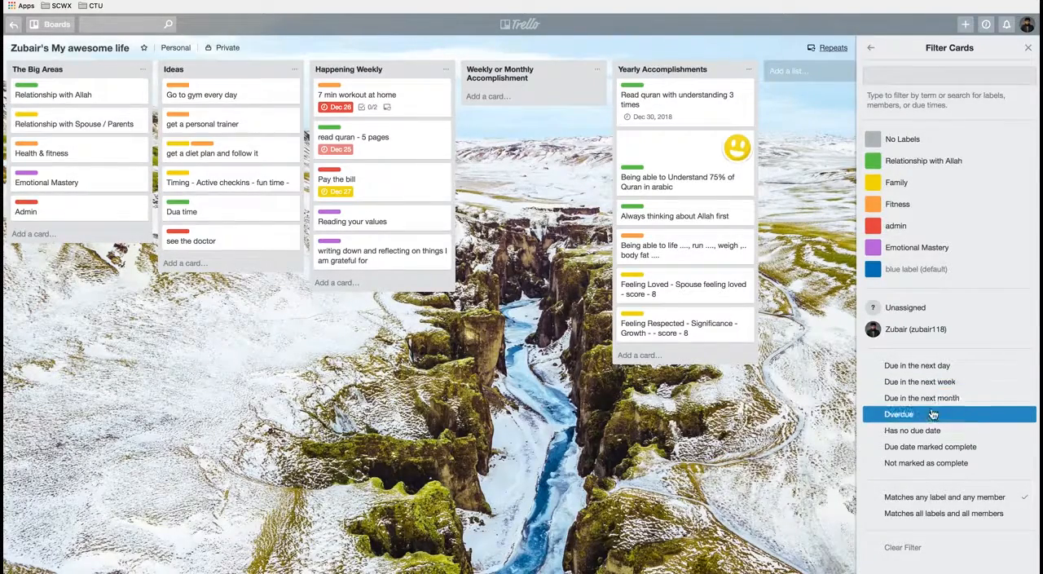
pyautogui.click(931, 415)
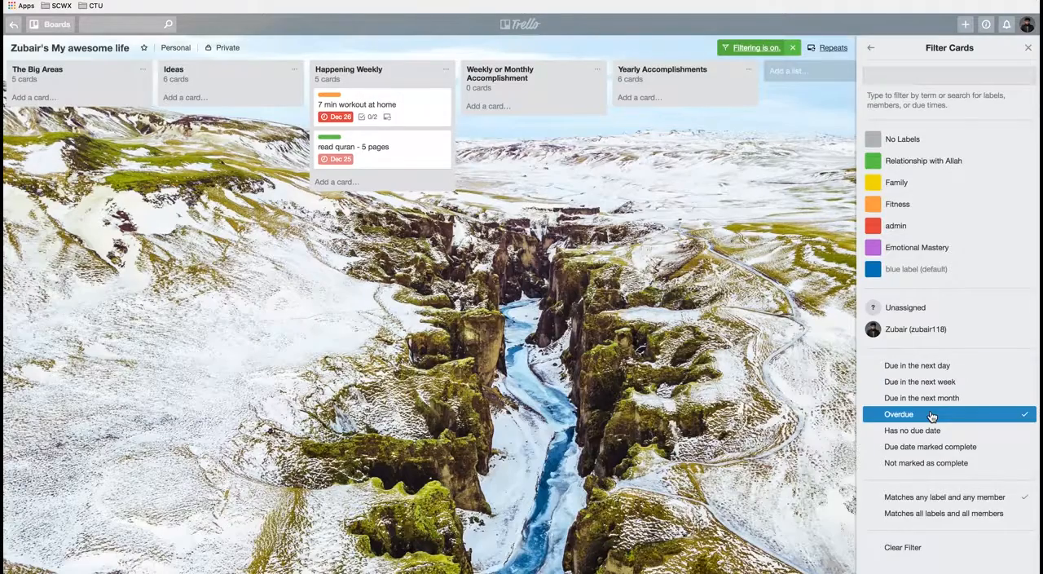
pyautogui.click(933, 399)
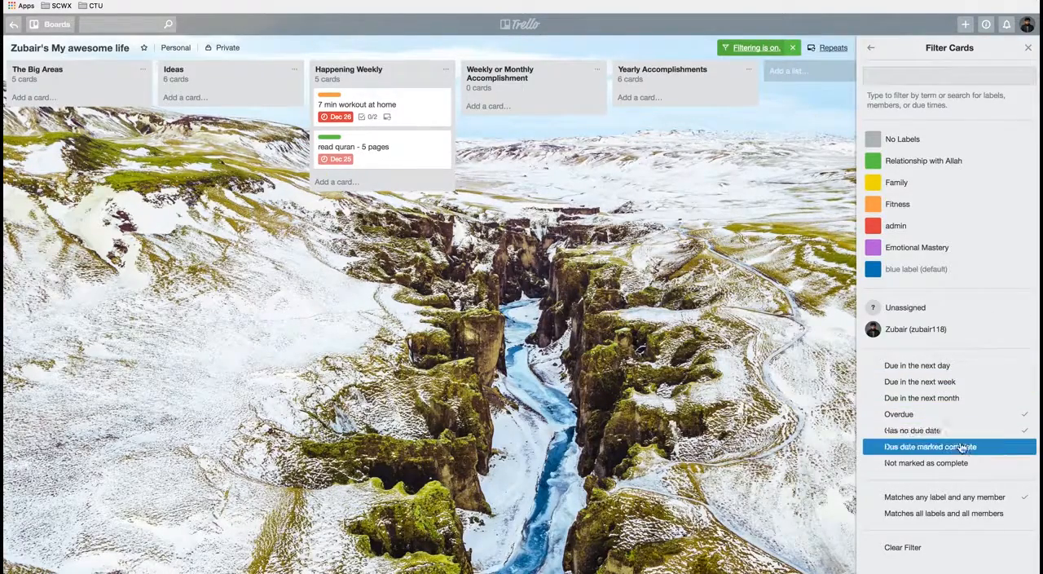
# Step: Filter the board by the Fitness label without the overdue condition, and clear the filter after viewing the cards
pyautogui.click(904, 209)
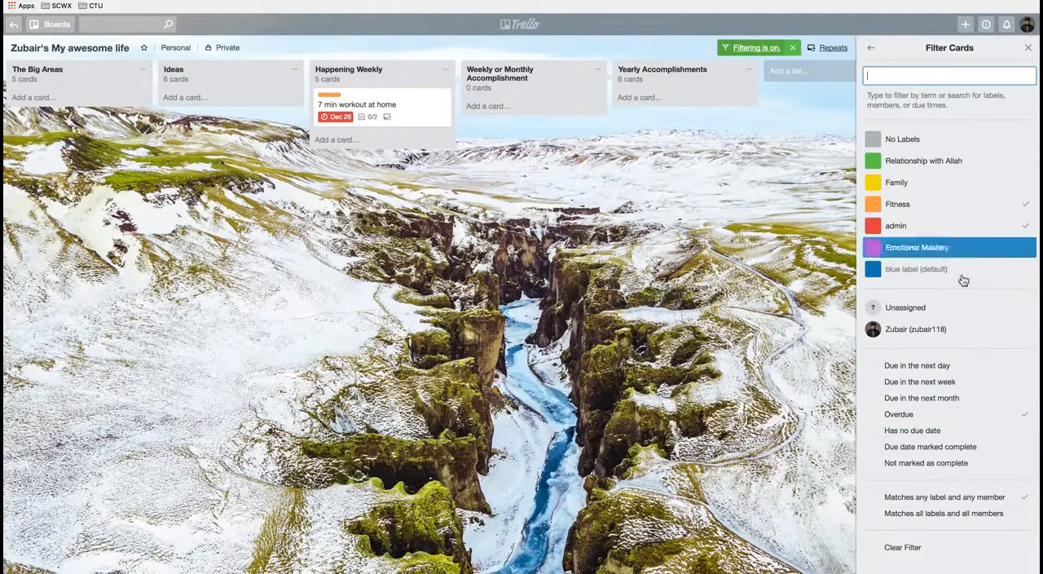
pyautogui.click(1024, 417)
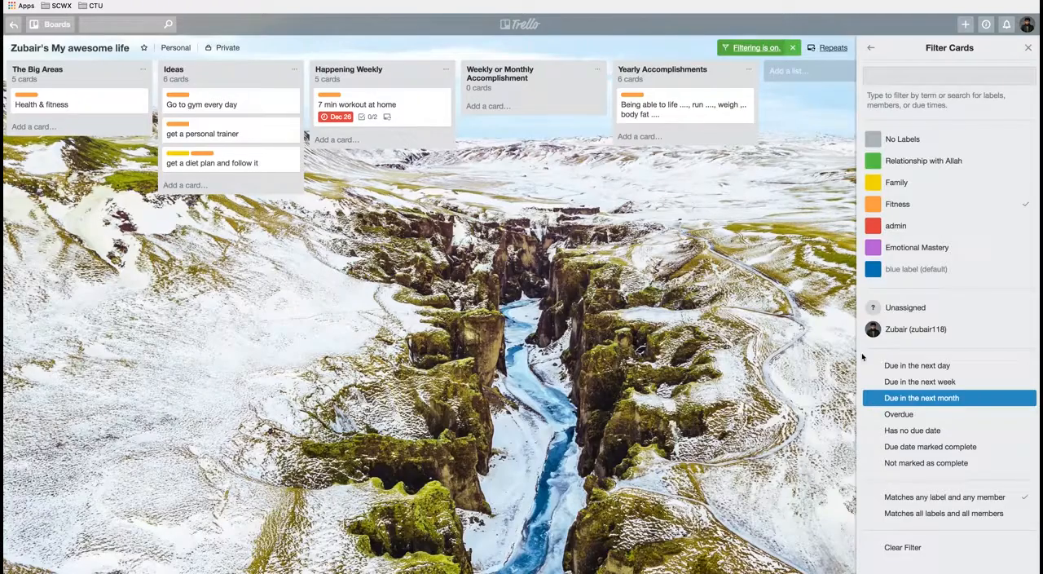
pyautogui.click(1029, 48)
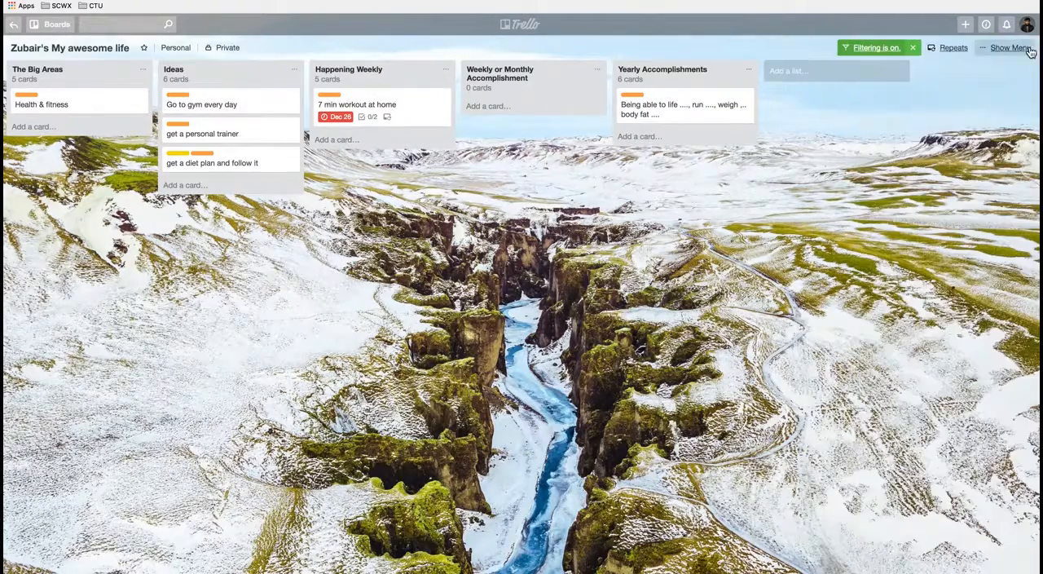
pyautogui.click(913, 49)
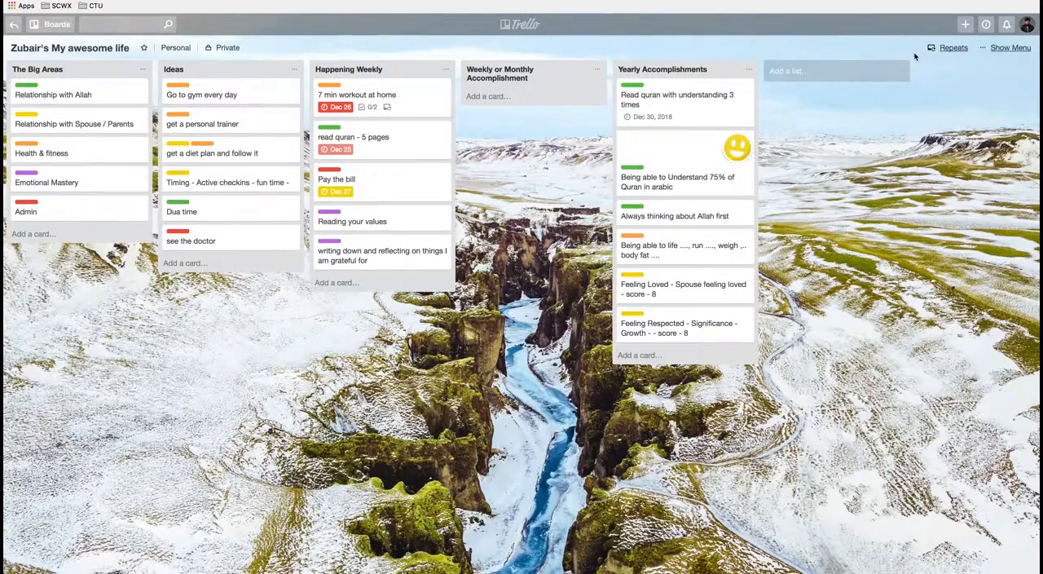
# Step: Mark the due date of the "7 min workout at home" card complete and review the card's details
pyautogui.click(388, 99)
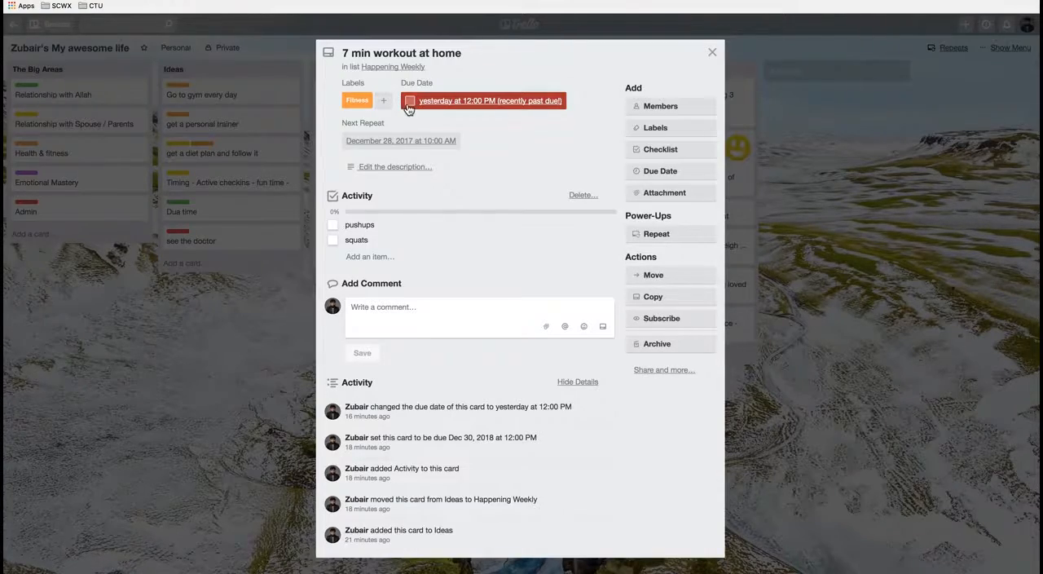
pyautogui.click(409, 102)
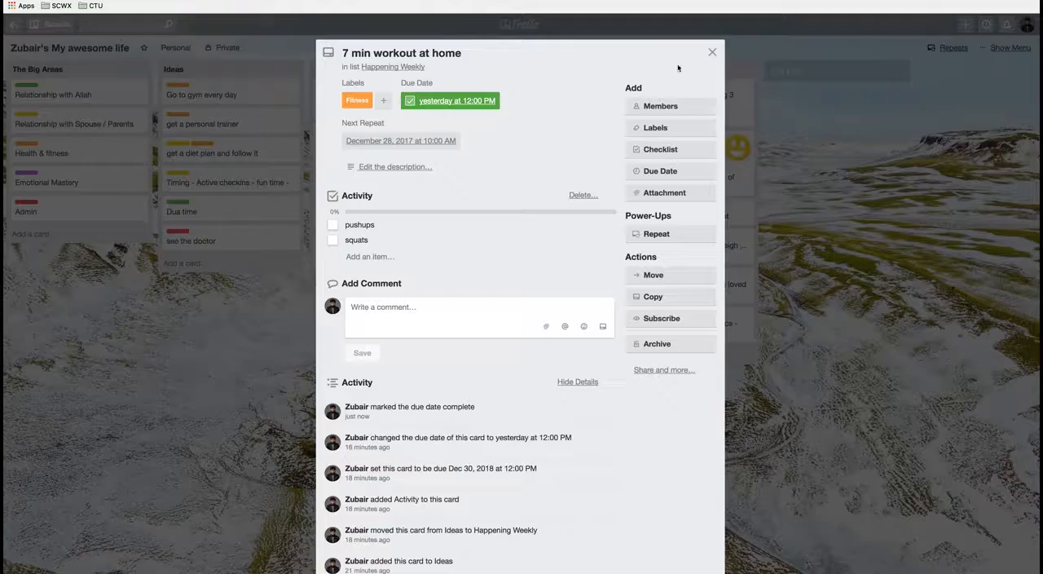
pyautogui.click(711, 53)
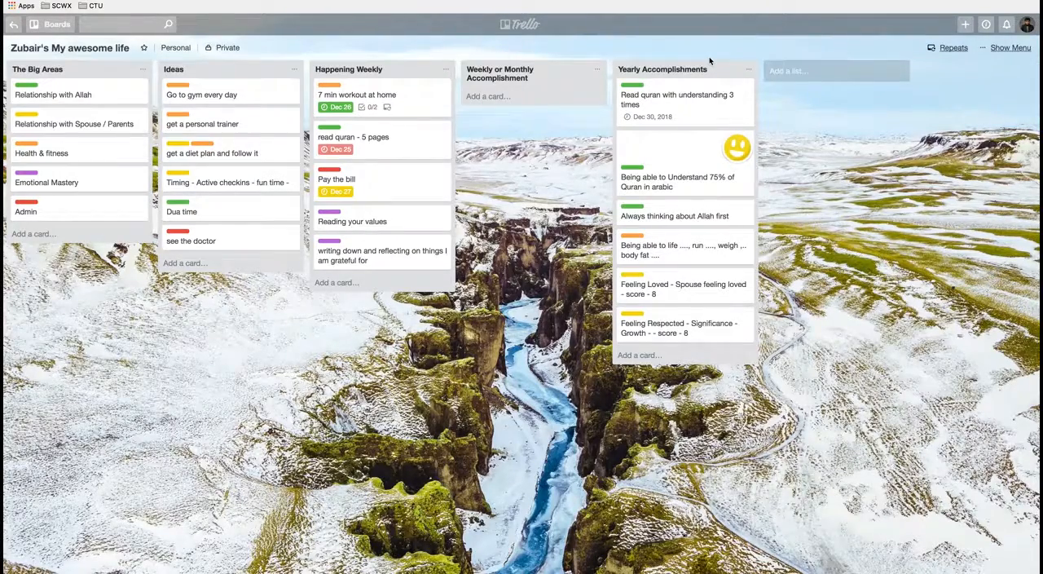
pyautogui.click(412, 111)
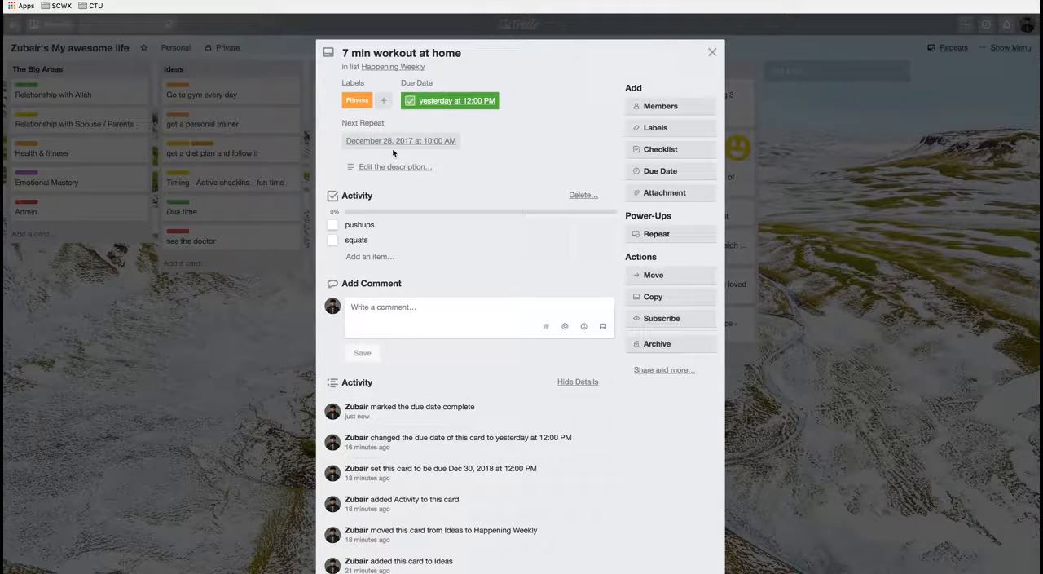
pyautogui.click(710, 52)
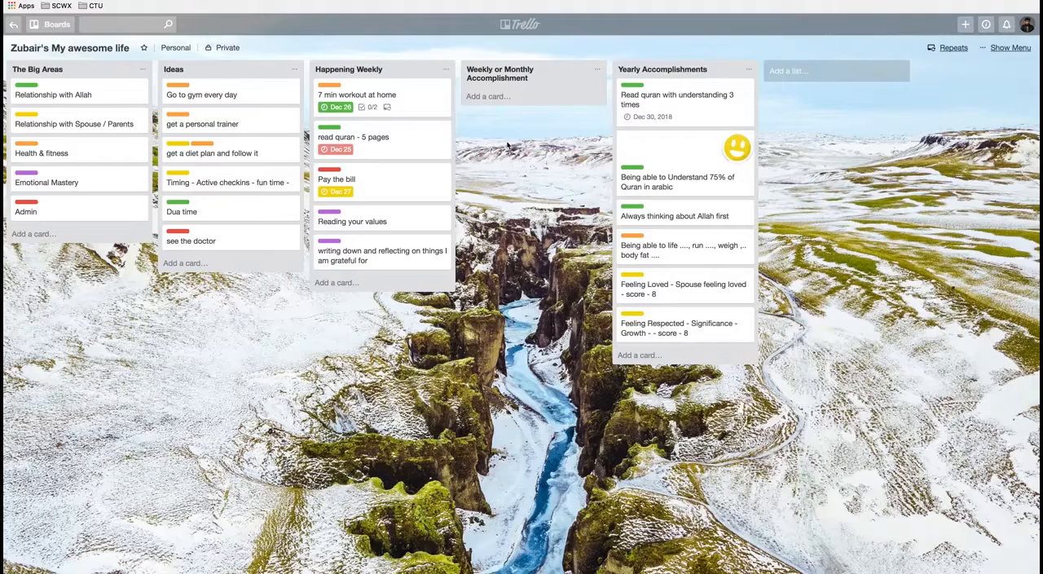
# Step: Mark the due date of the "read quran - 5 pages" card complete
pyautogui.click(409, 153)
pyautogui.click(458, 102)
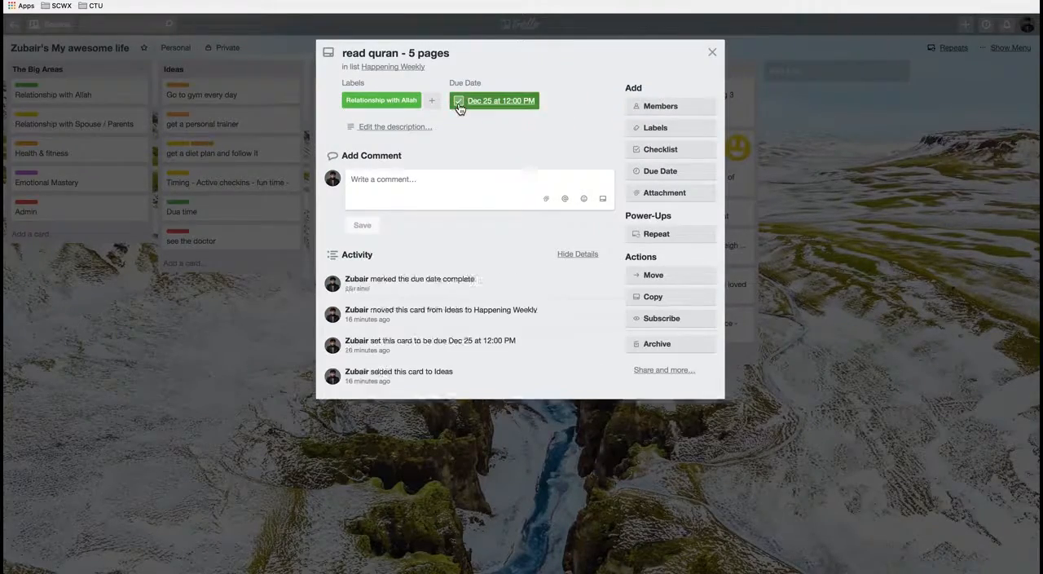
pyautogui.click(711, 53)
# Step: Mark the due date of the "Pay the bill" card complete
pyautogui.click(414, 186)
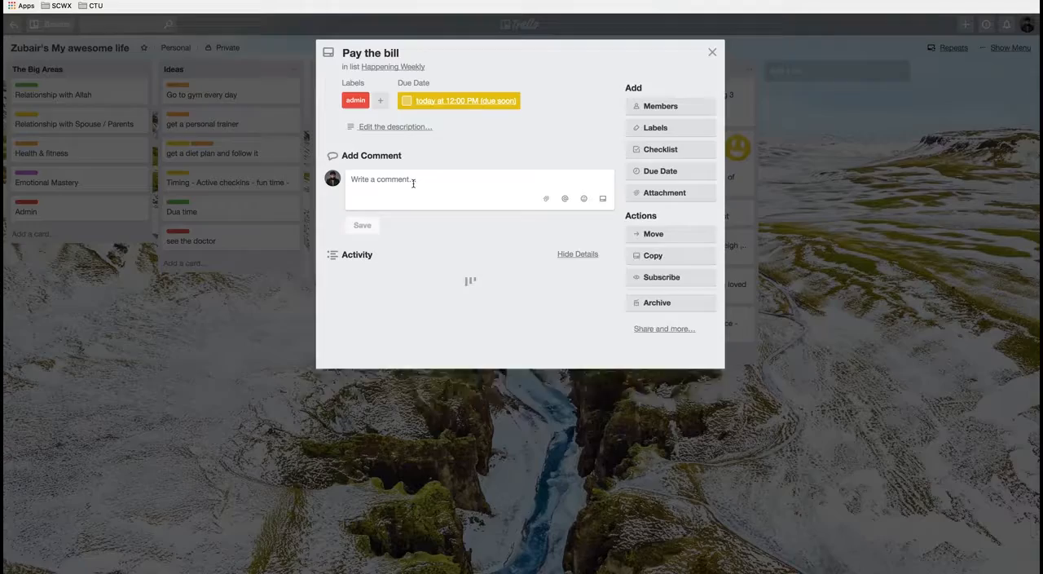
pyautogui.click(406, 101)
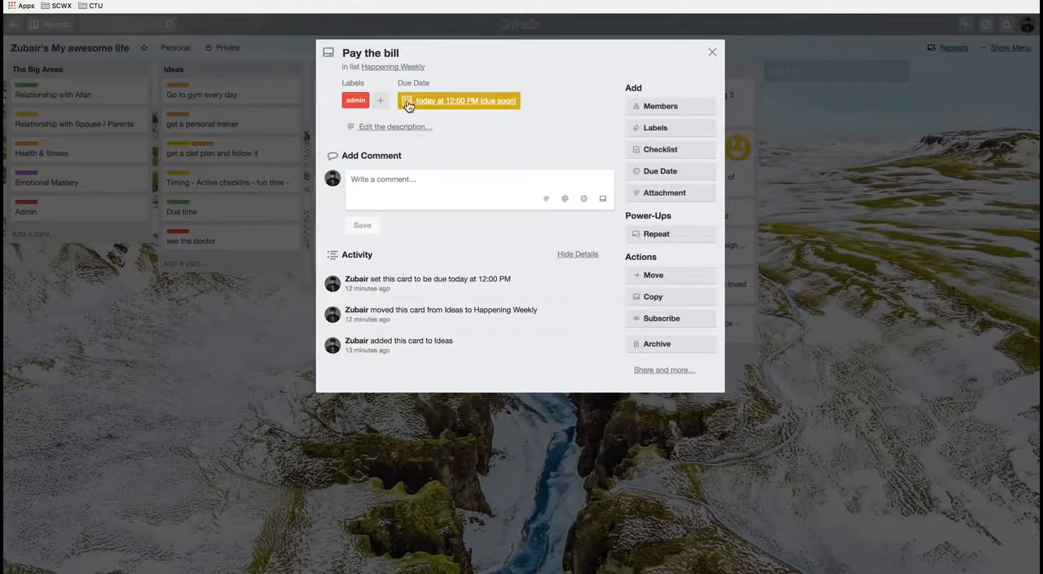
pyautogui.click(711, 55)
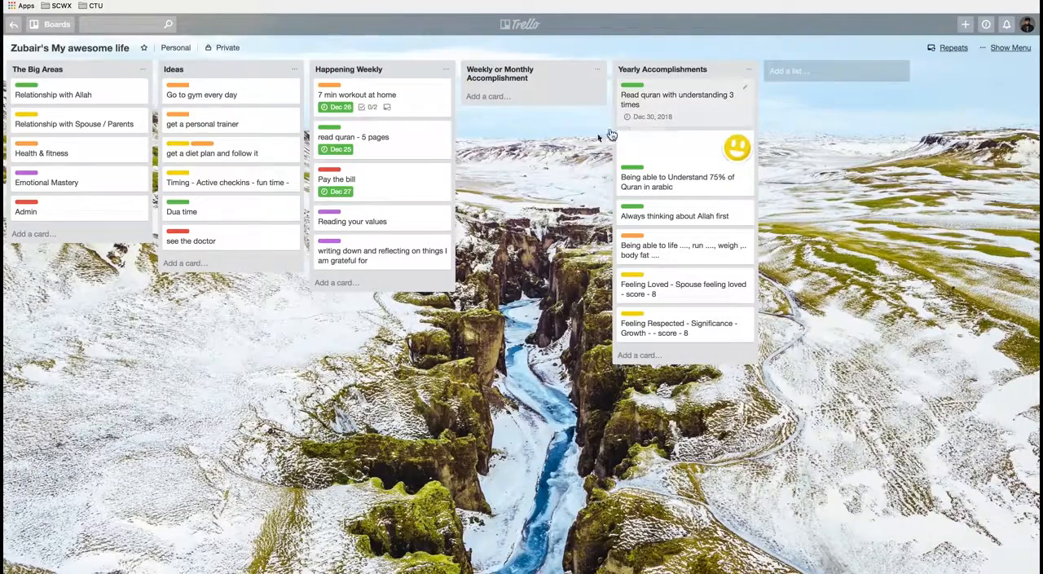
# Step: Archive the "Pay the bill" card from the Happening Weekly list and close its details
pyautogui.rightClick(419, 192)
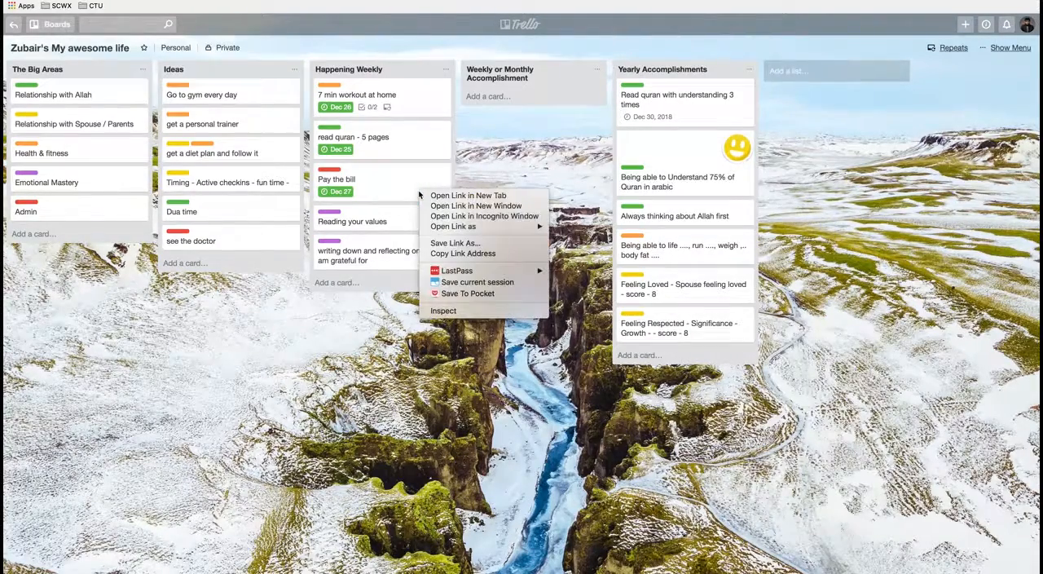
pyautogui.press('Escape')
pyautogui.click(405, 188)
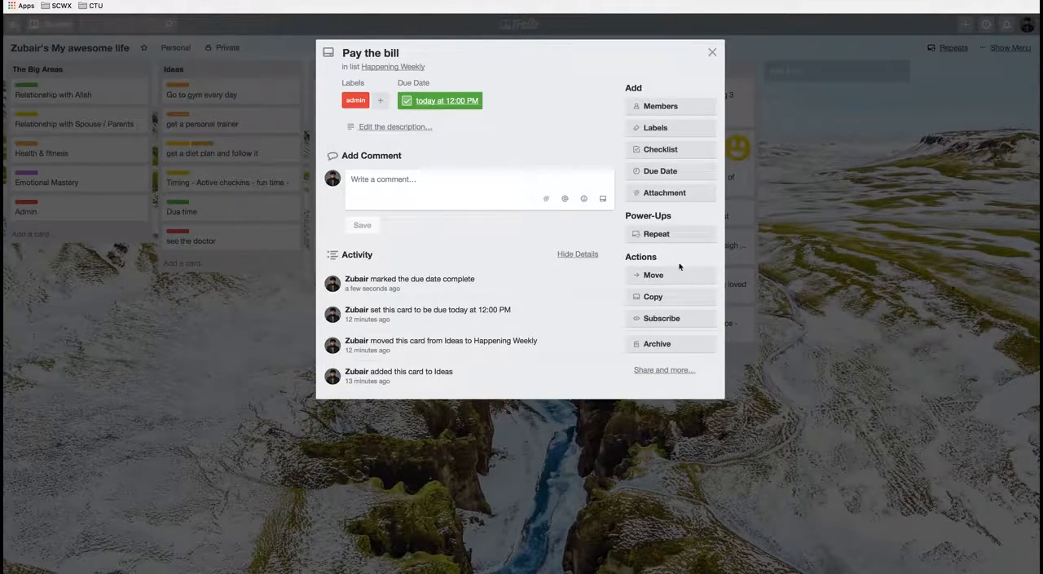
pyautogui.click(681, 348)
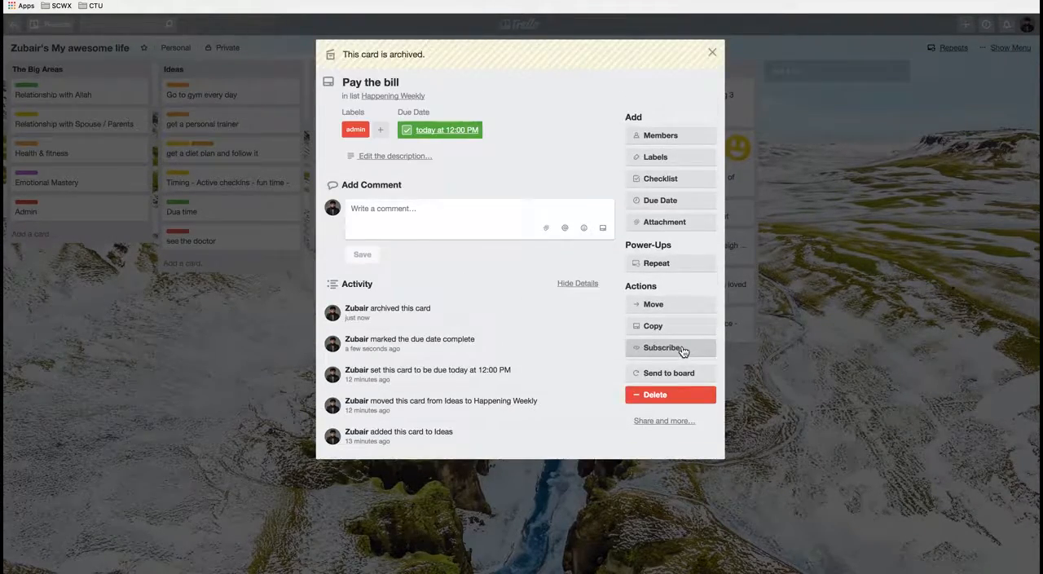
pyautogui.click(712, 55)
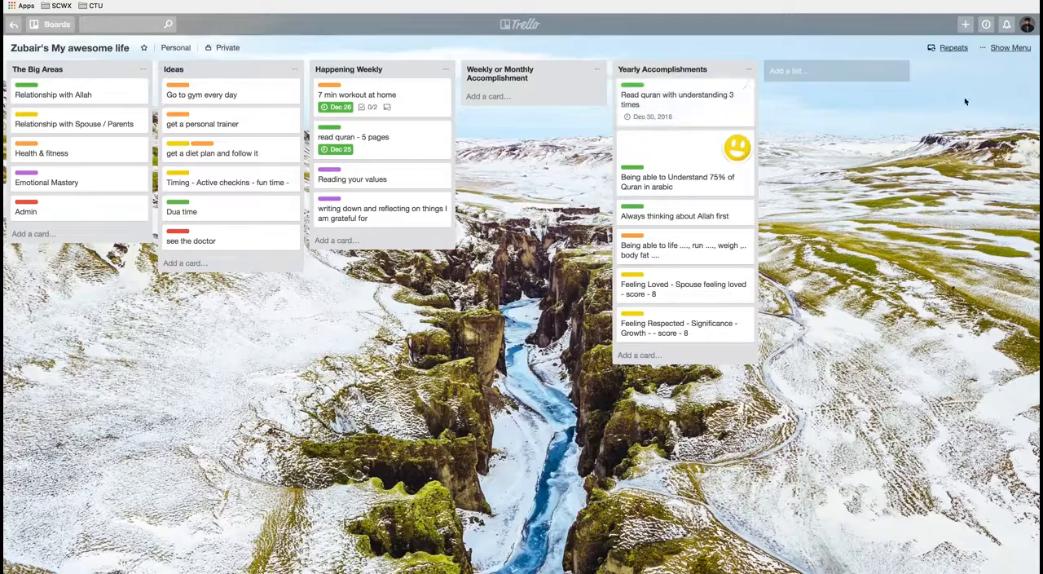
# Step: Restore the archived "Pay the bill" card to the board from the archive
pyautogui.click(1011, 49)
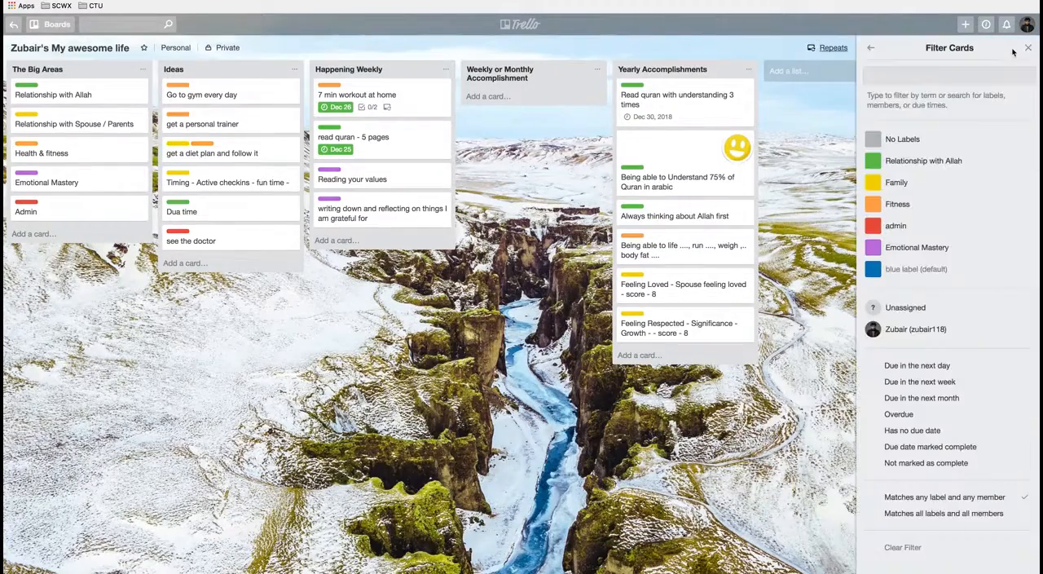
pyautogui.click(870, 48)
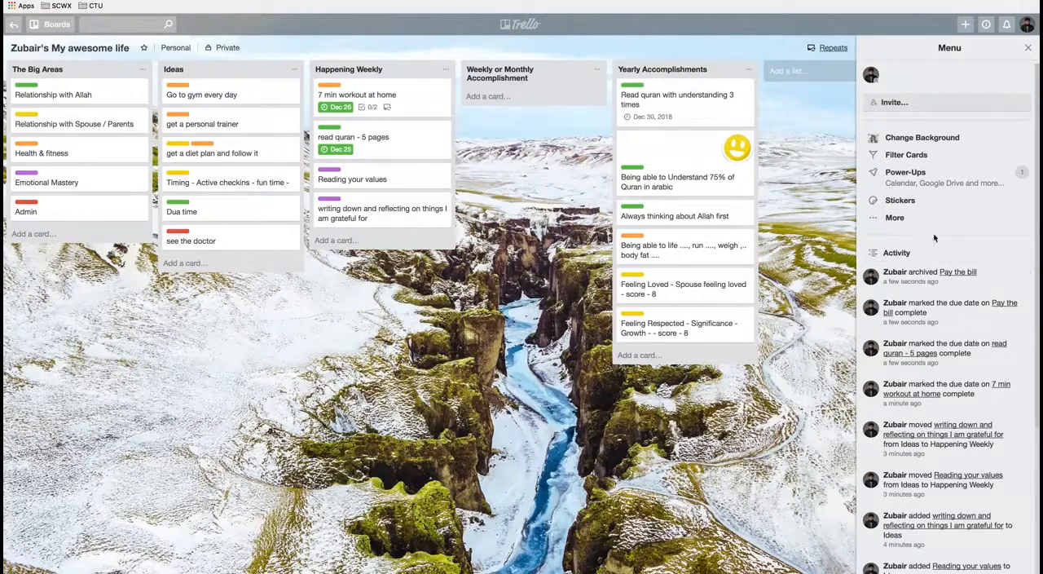
pyautogui.click(904, 220)
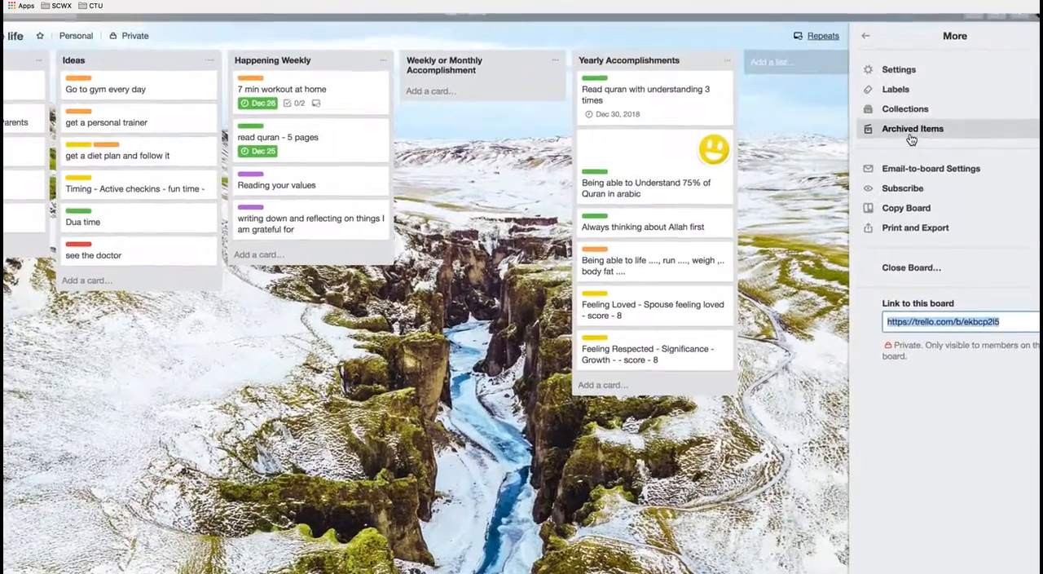
pyautogui.click(906, 131)
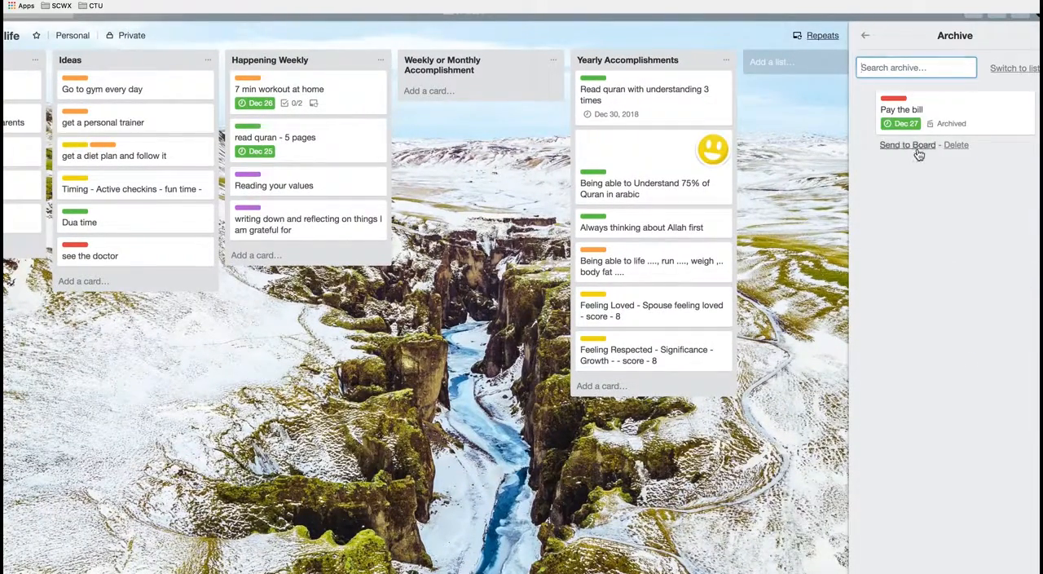
pyautogui.click(918, 148)
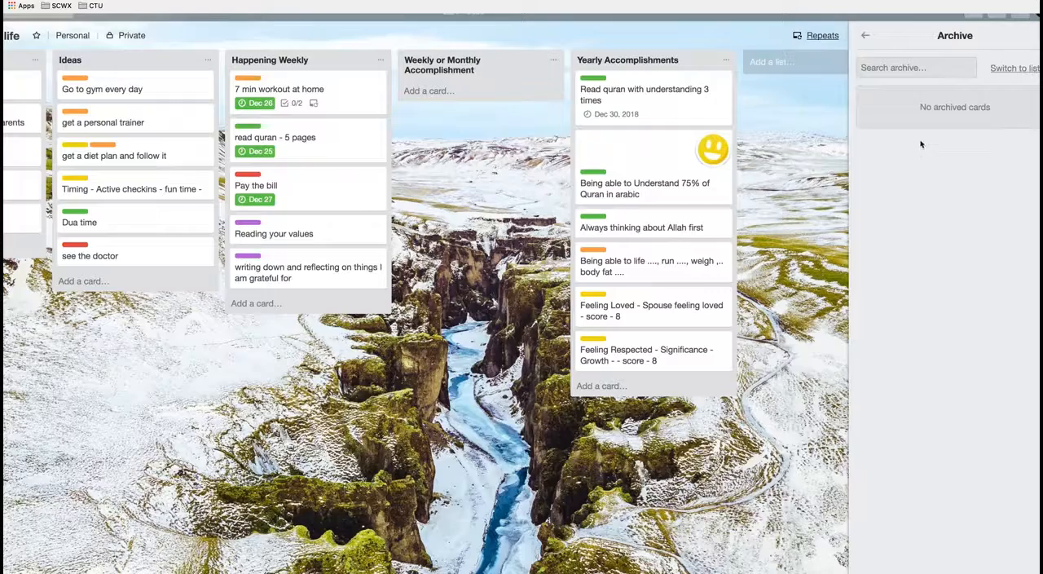
pyautogui.click(866, 37)
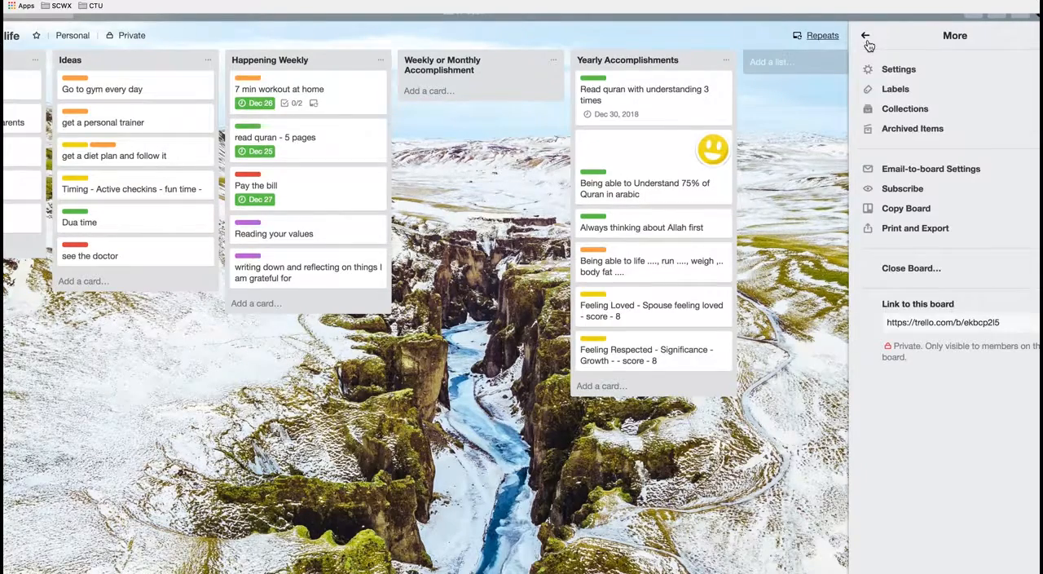
pyautogui.click(866, 37)
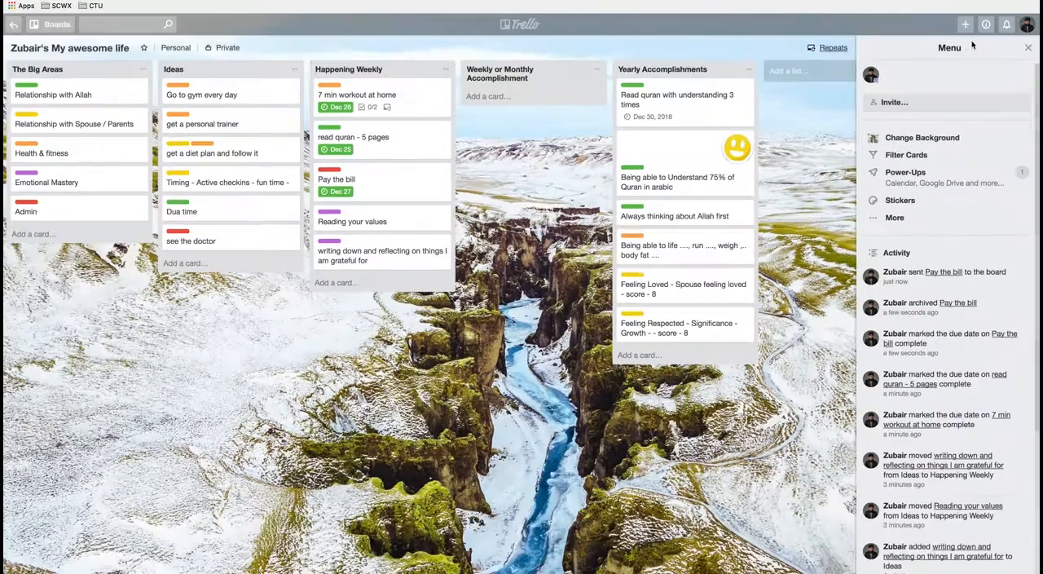
pyautogui.click(1028, 47)
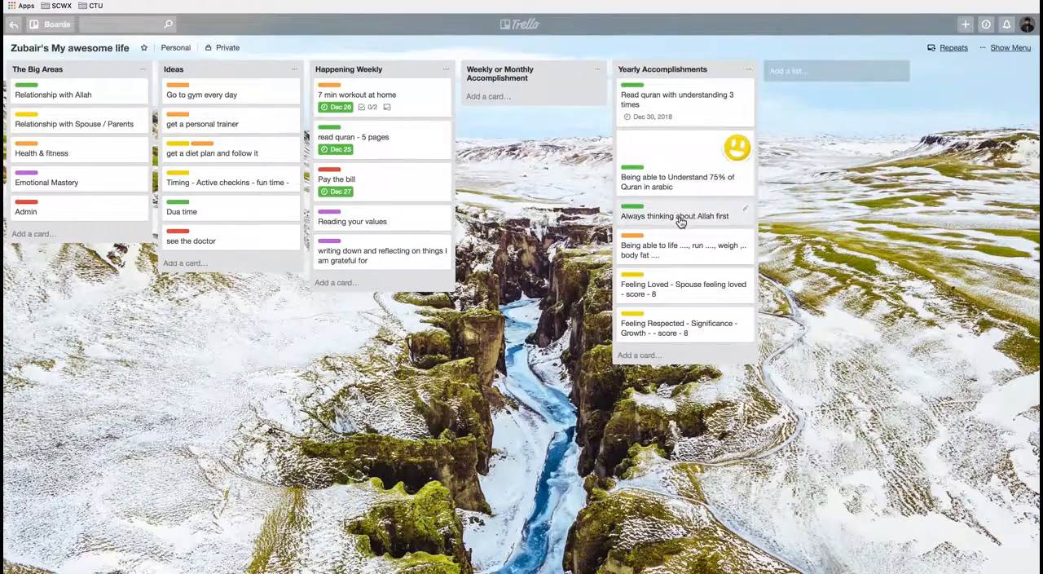
# Step: Add a card titled "Read 4 juz" to the Weekly or Monthly Accomplishment list
pyautogui.click(498, 97)
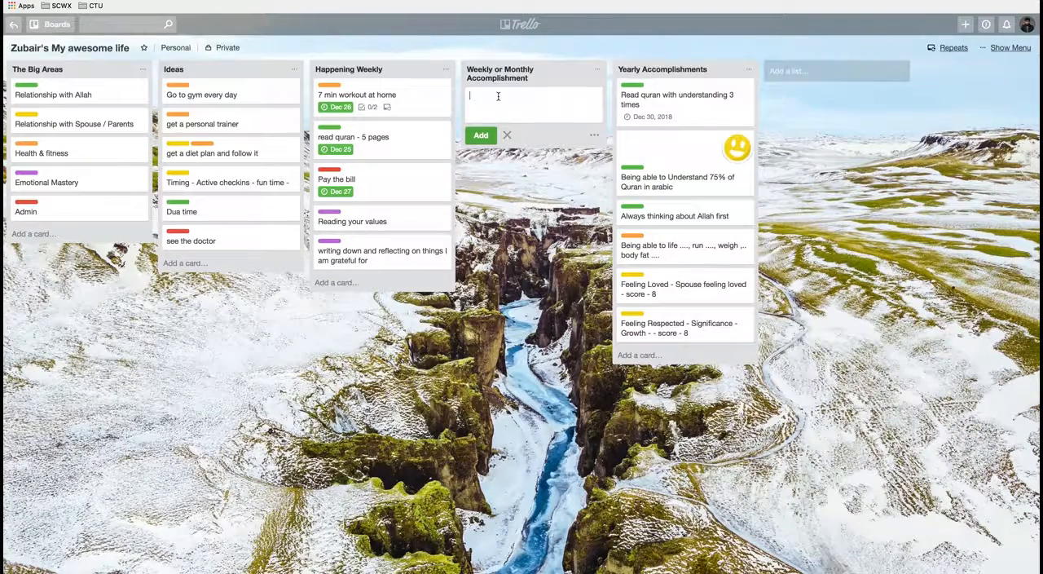
pyautogui.write('Completed a book')
pyautogui.hotkey('ctrl', 'a')
pyautogui.write('Read 4 juz')
pyautogui.click(484, 135)
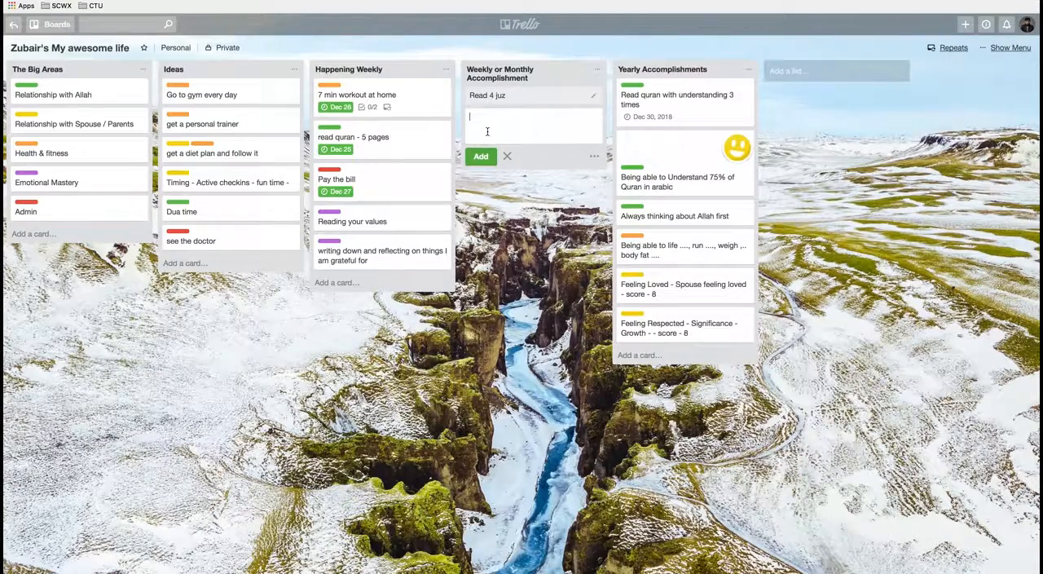
pyautogui.click(515, 245)
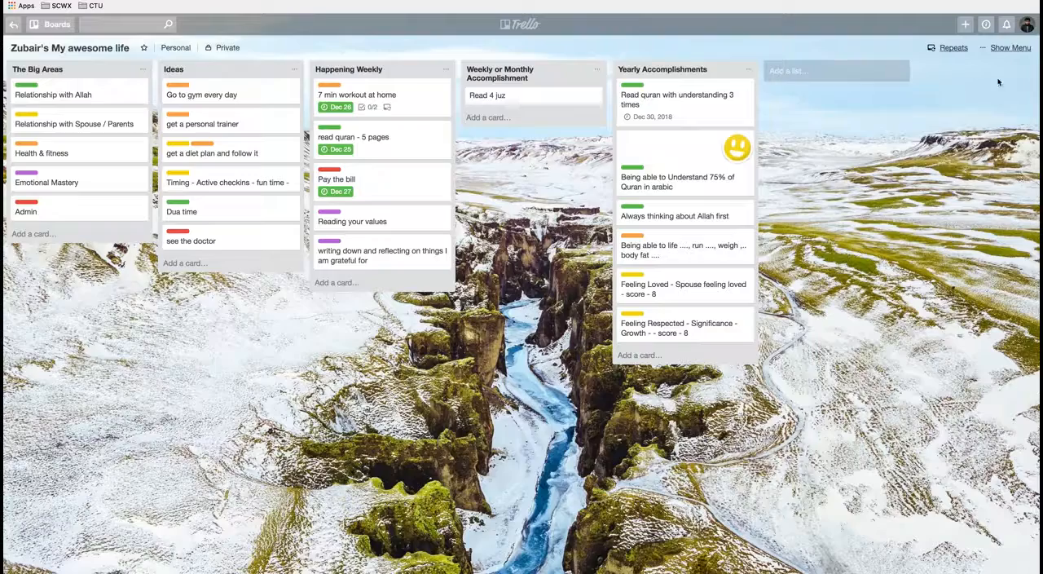
# Step: Filter the board's cards by the board owner as member, and include unassigned cards in the filter
pyautogui.click(1007, 49)
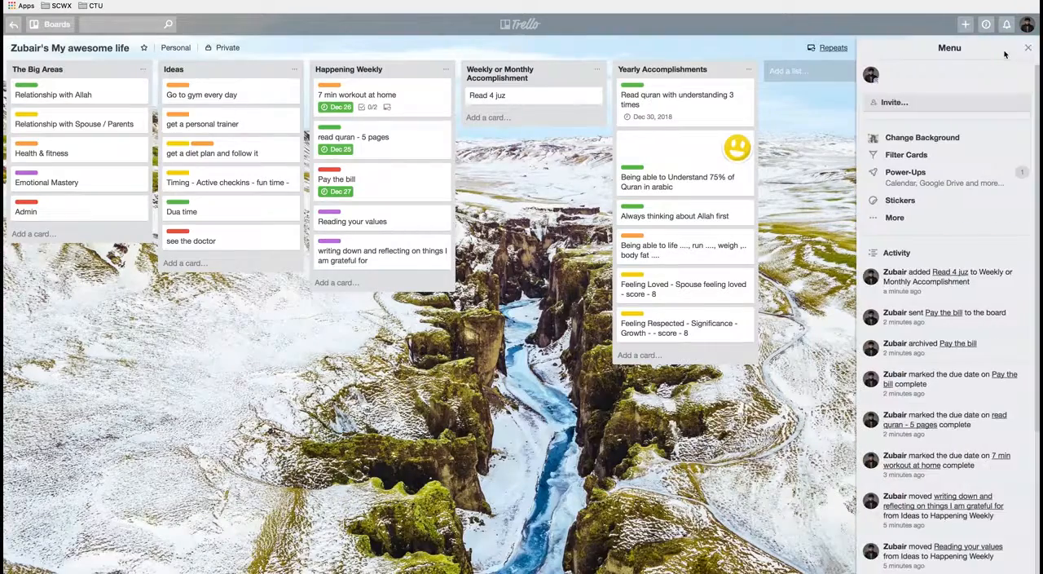
pyautogui.click(920, 155)
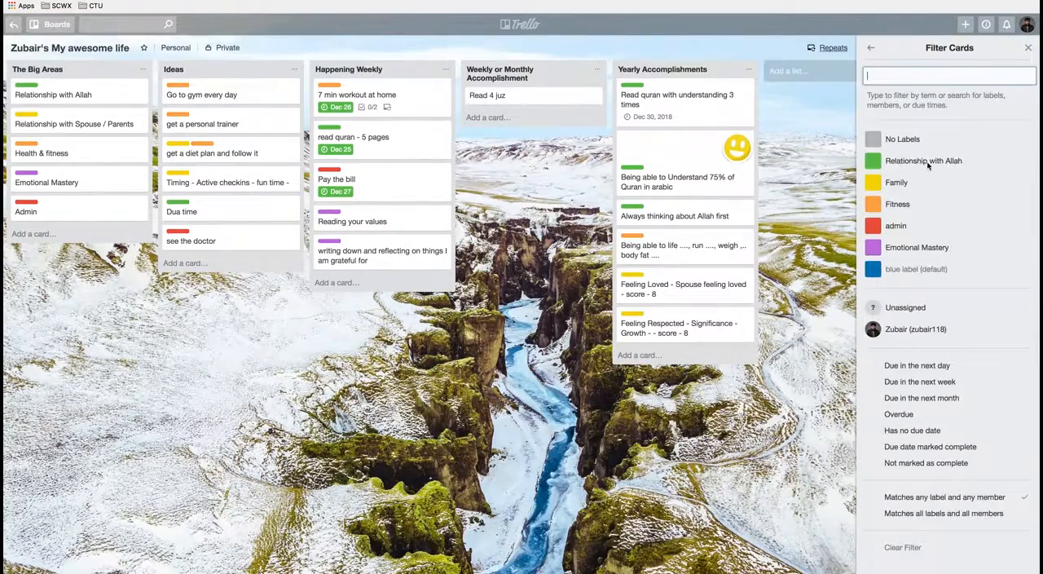
pyautogui.click(938, 339)
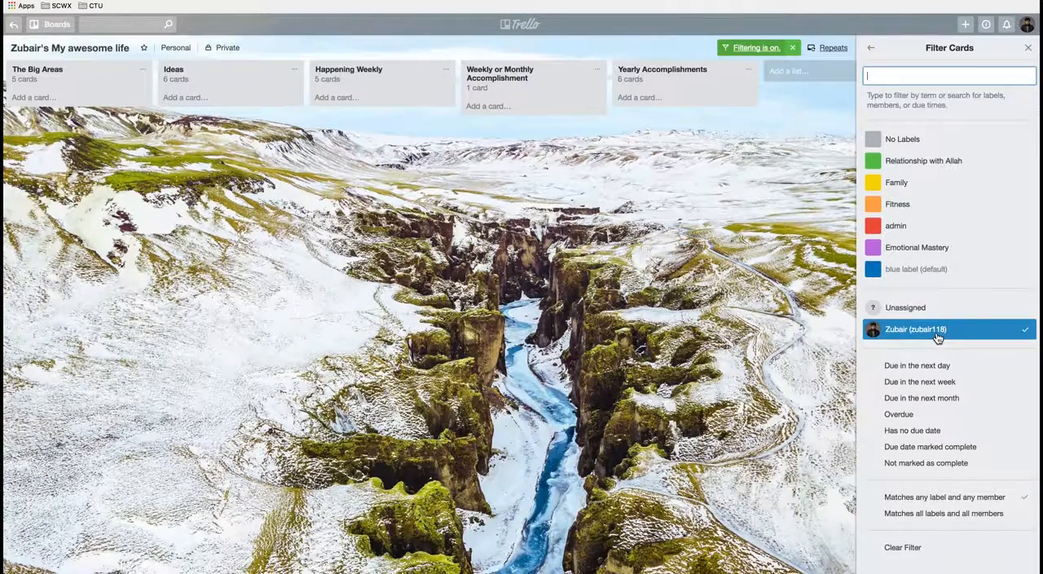
pyautogui.click(929, 314)
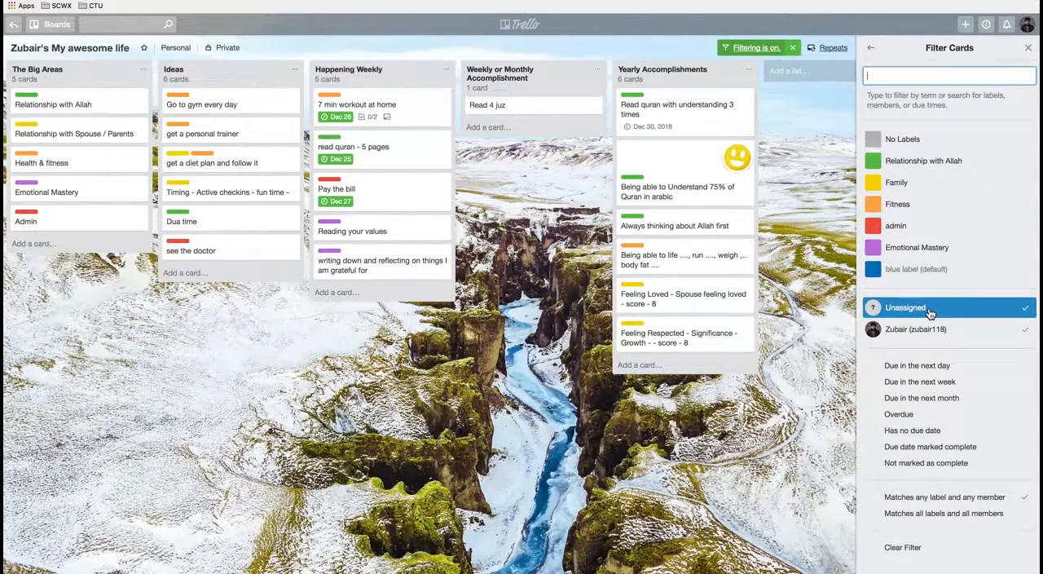
pyautogui.click(1029, 49)
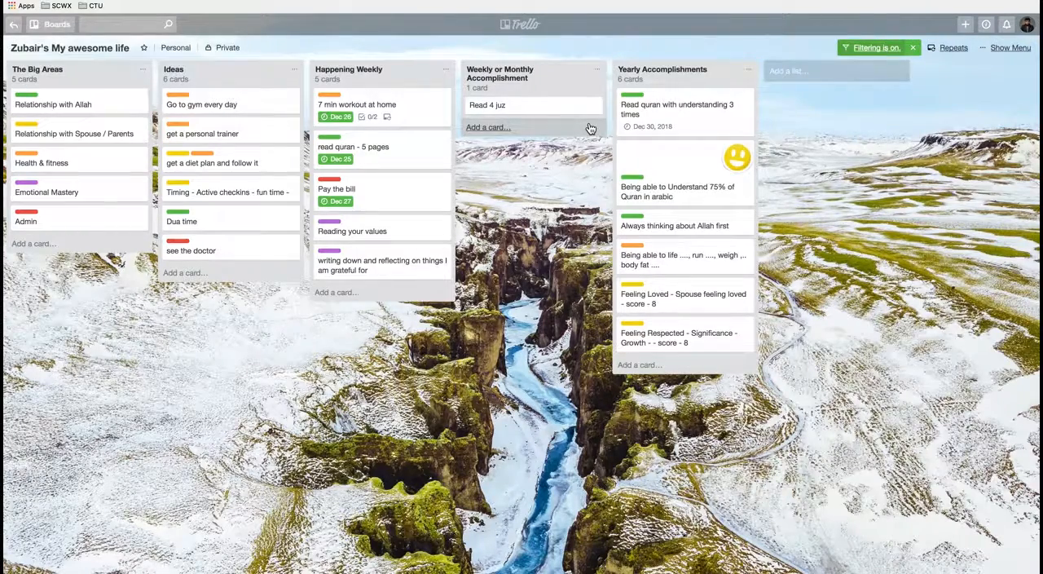
# Step: Open the starred Breakthrough podcast board and move the Episode 6 card below Episode 7 in the Record Podcast list
pyautogui.click(11, 31)
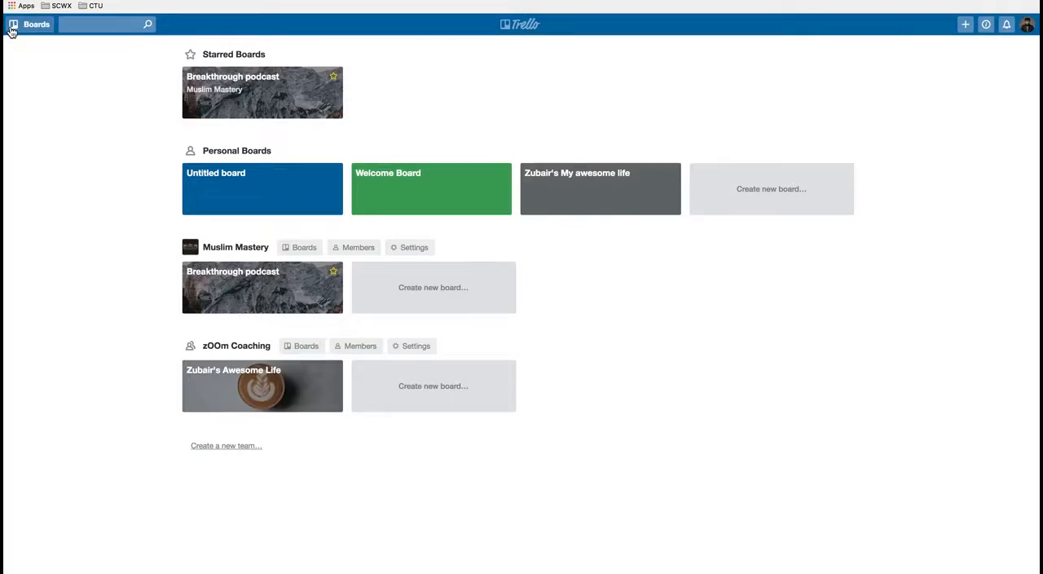
pyautogui.click(244, 109)
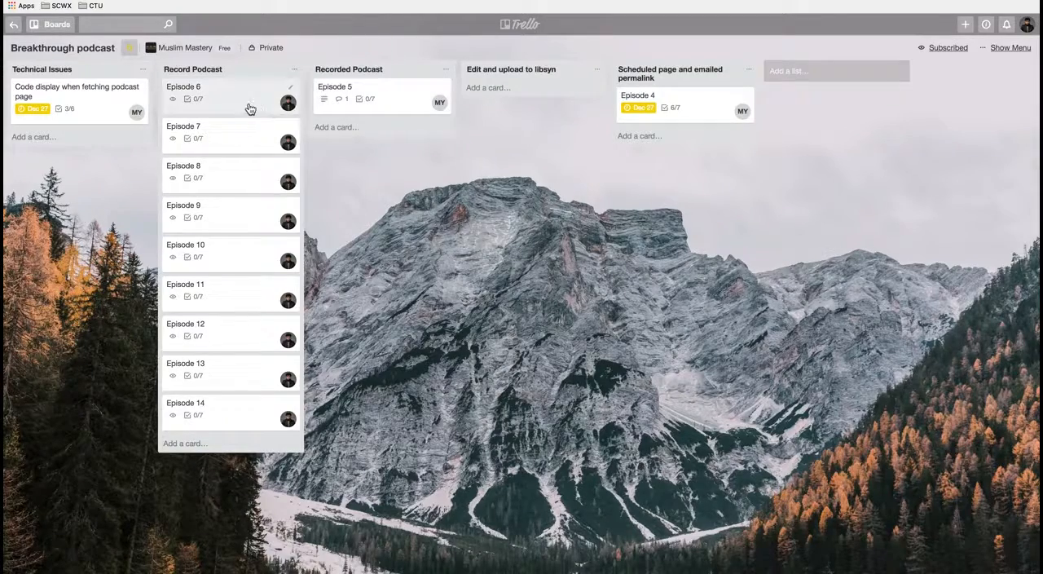
pyautogui.moveTo(236, 107)
pyautogui.mouseDown()
pyautogui.moveTo(282, 140)
pyautogui.moveTo(366, 153)
pyautogui.moveTo(256, 119)
pyautogui.moveTo(275, 98)
pyautogui.moveTo(244, 101)
pyautogui.mouseUp()
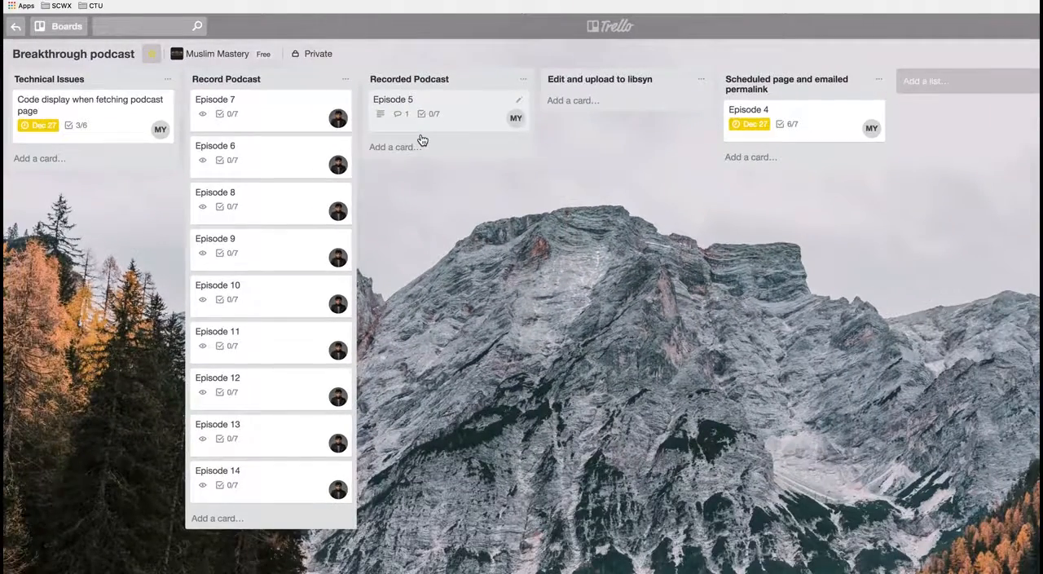
# Step: Review the description and the Recorded checklist of the Episode 5 card
pyautogui.click(477, 121)
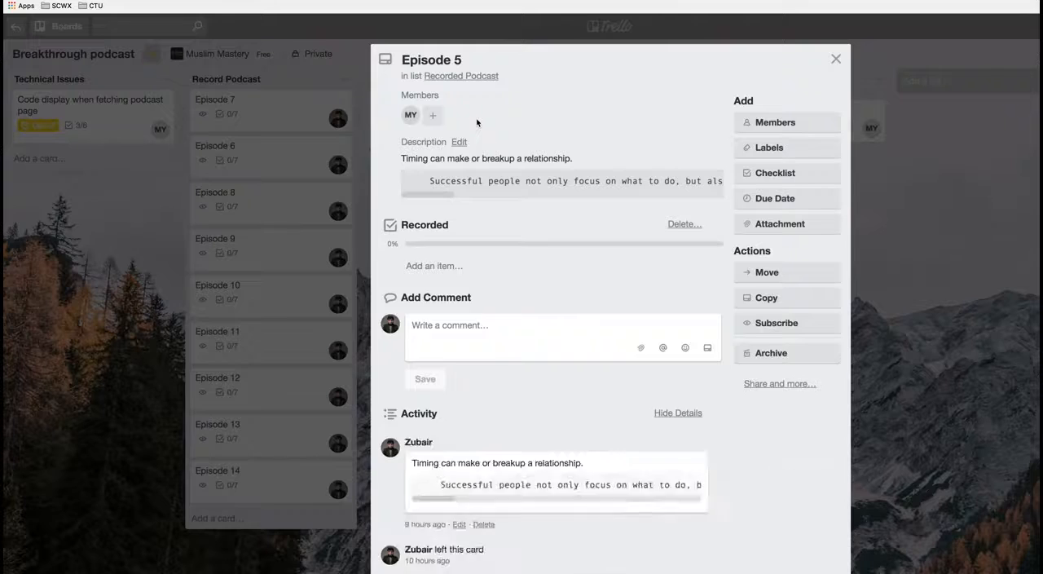
pyautogui.scroll(-1, 505, 327)
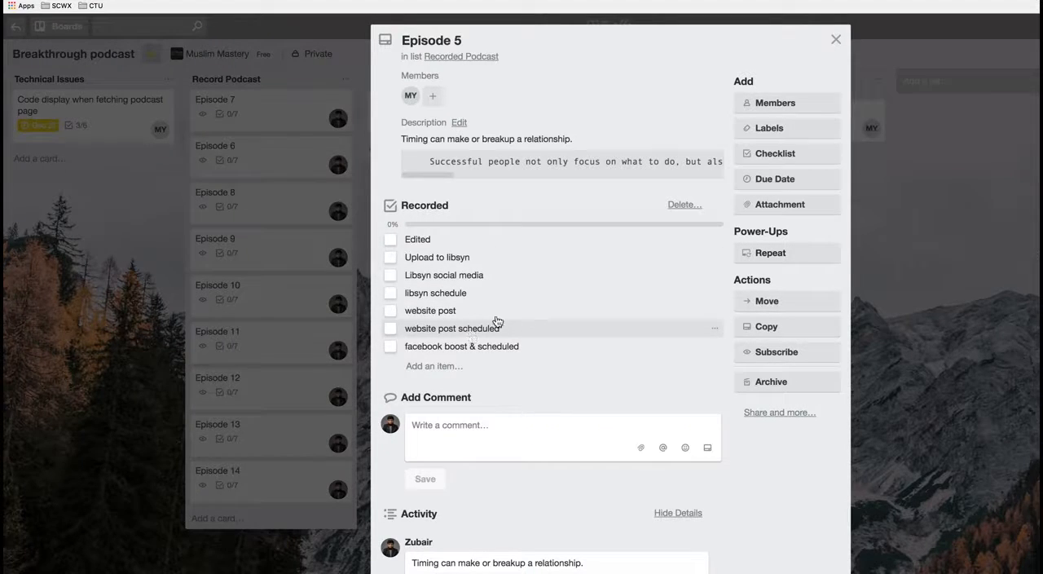
pyautogui.click(834, 44)
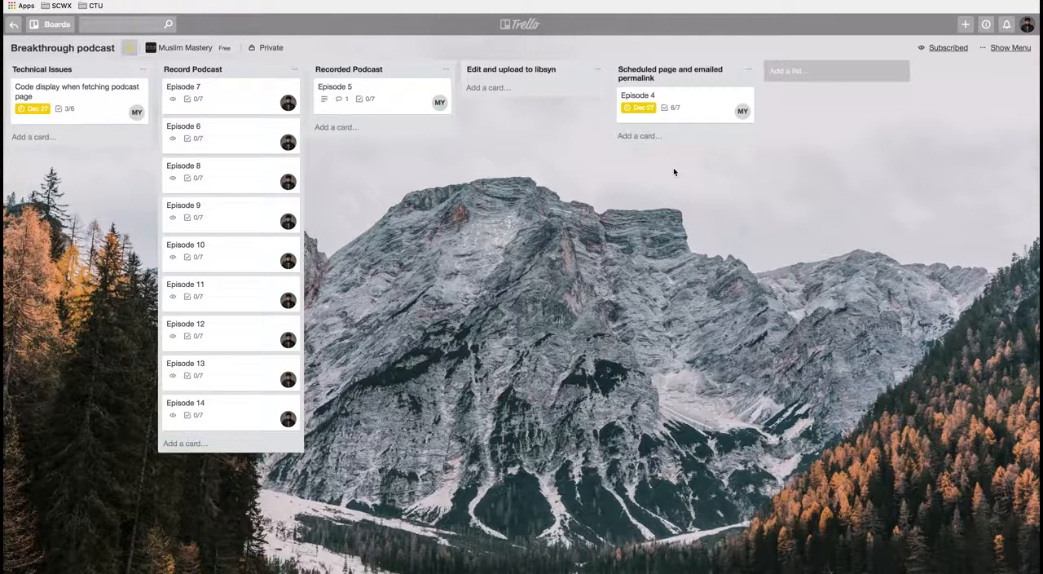
# Step: Filter the Breakthrough podcast board to the cards assigned to the account owner
pyautogui.click(1013, 52)
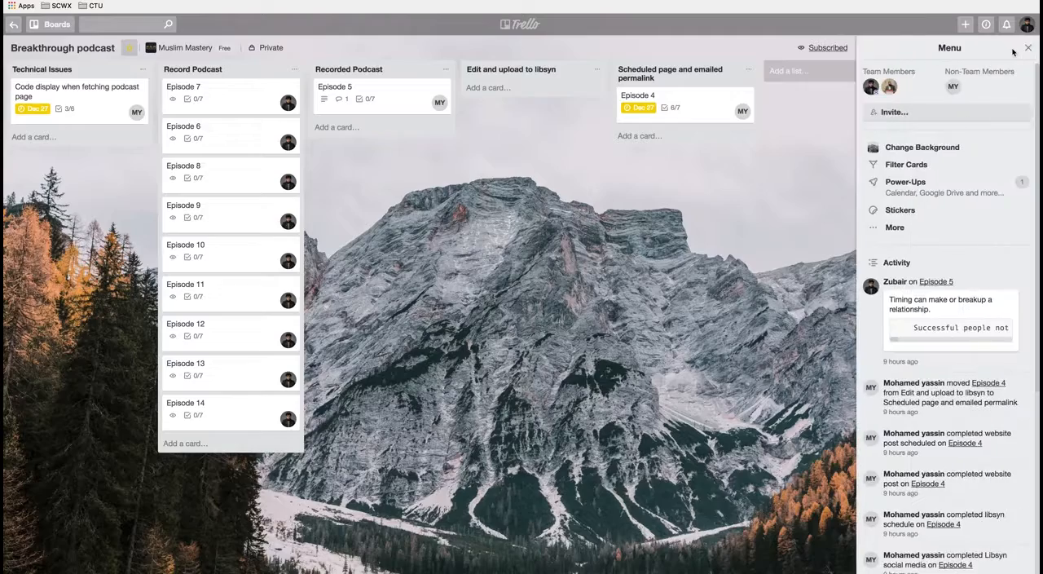
pyautogui.click(928, 166)
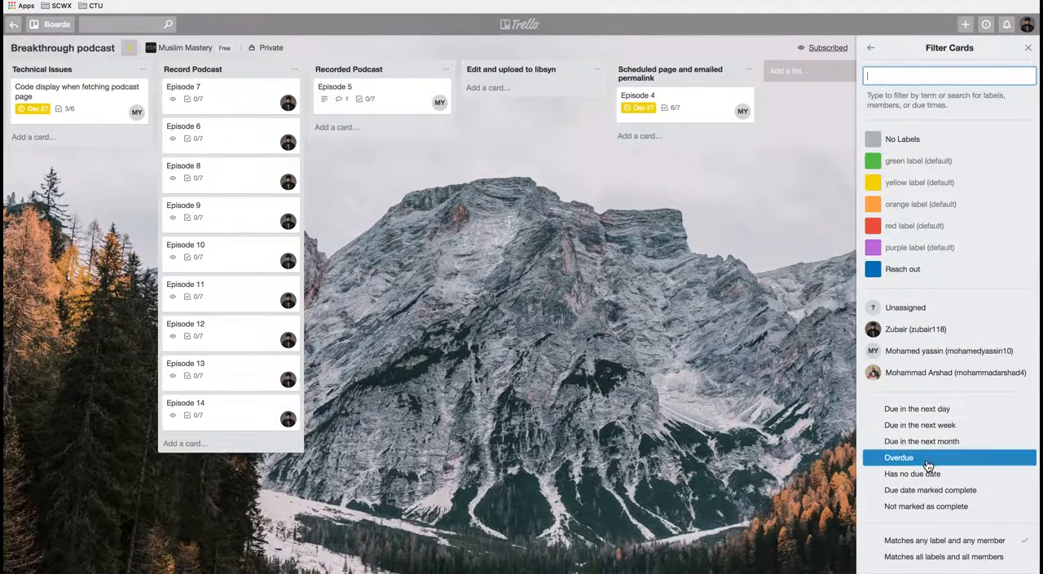
pyautogui.click(911, 335)
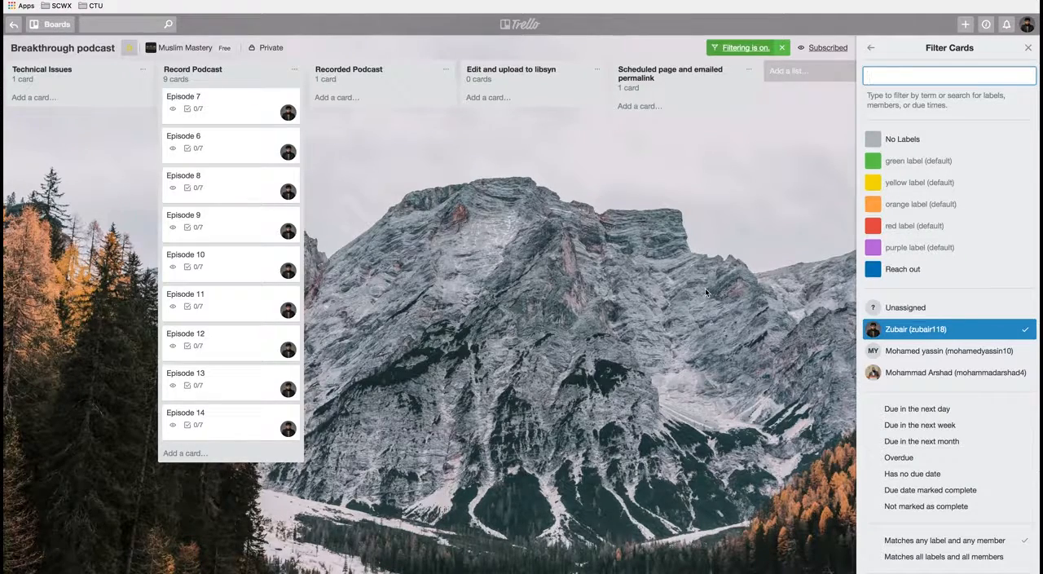
pyautogui.click(1028, 48)
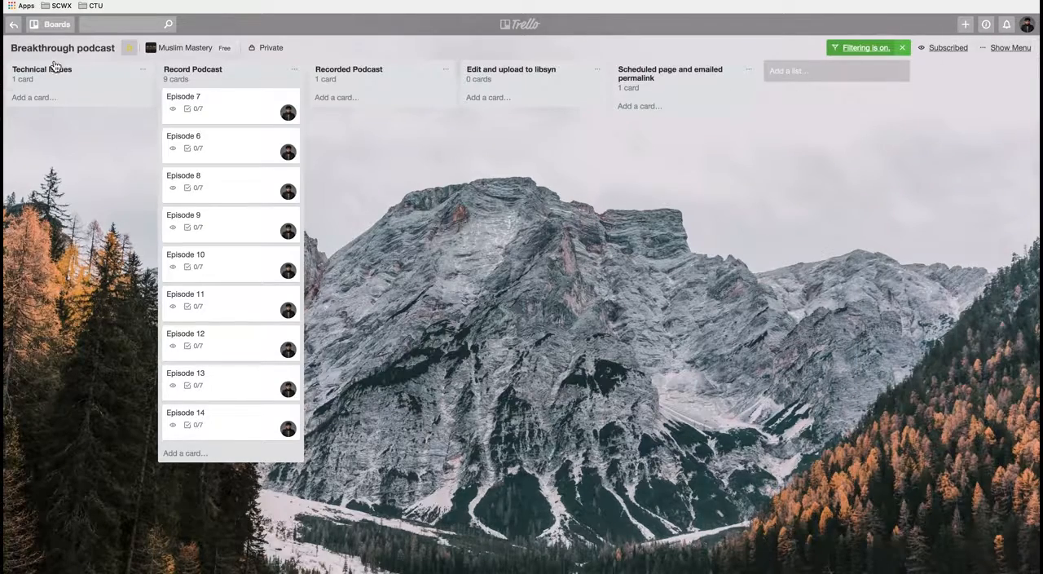
# Step: Return to the overview of all boards and try a member search across boards by mentioning a team member
pyautogui.click(46, 30)
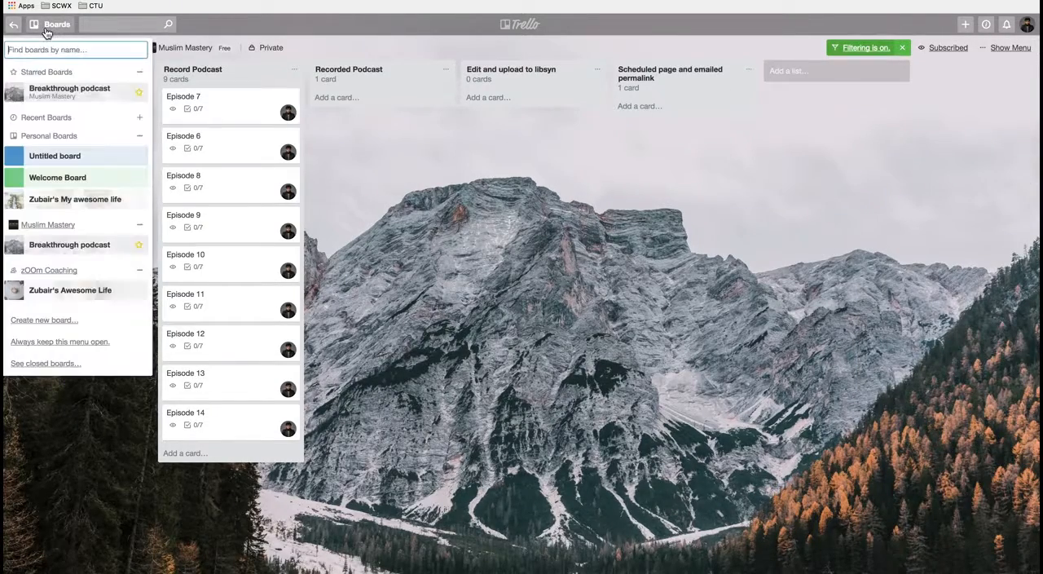
pyautogui.click(14, 26)
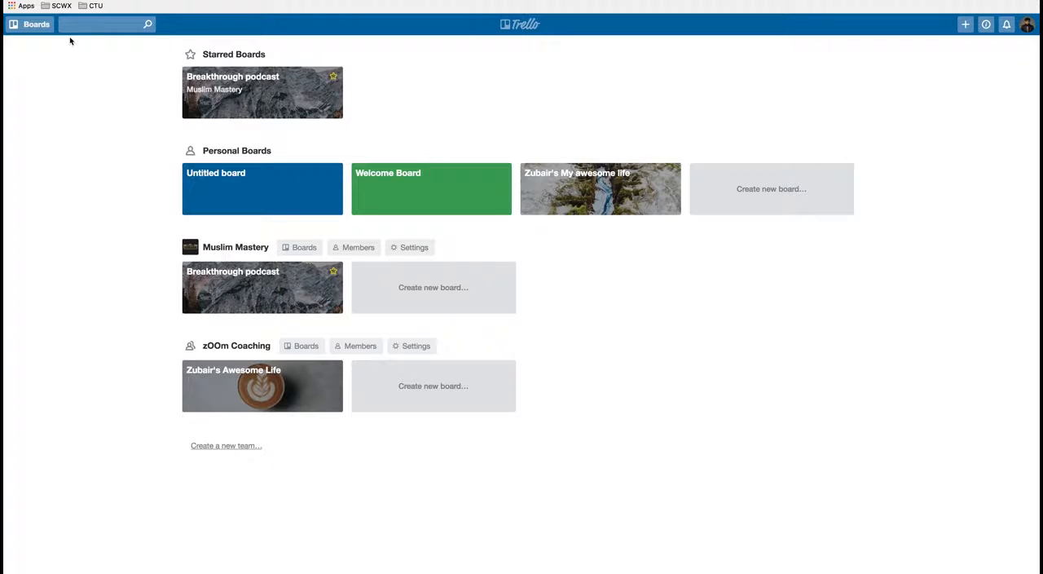
pyautogui.click(95, 27)
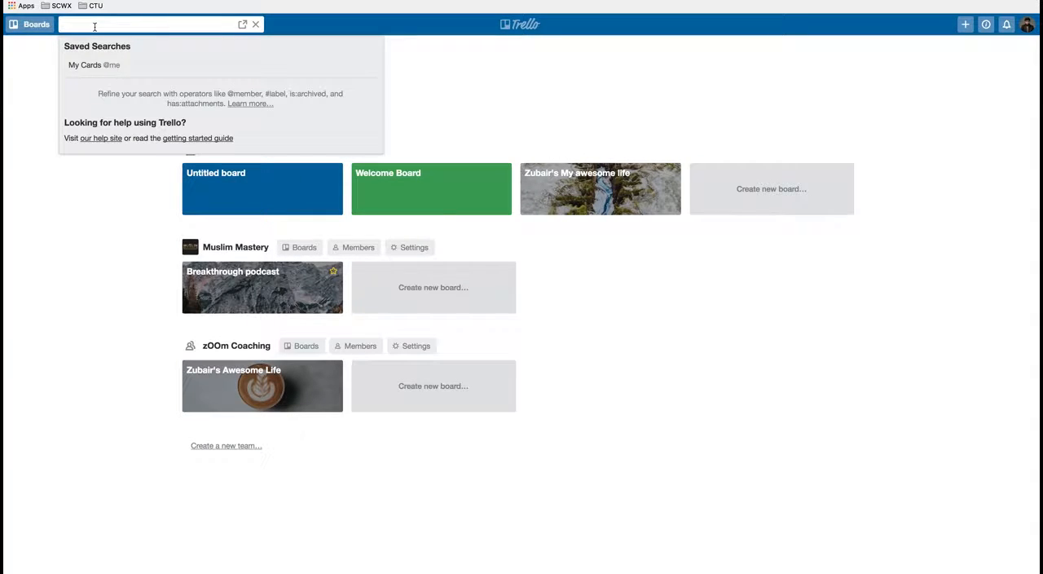
pyautogui.write('@')
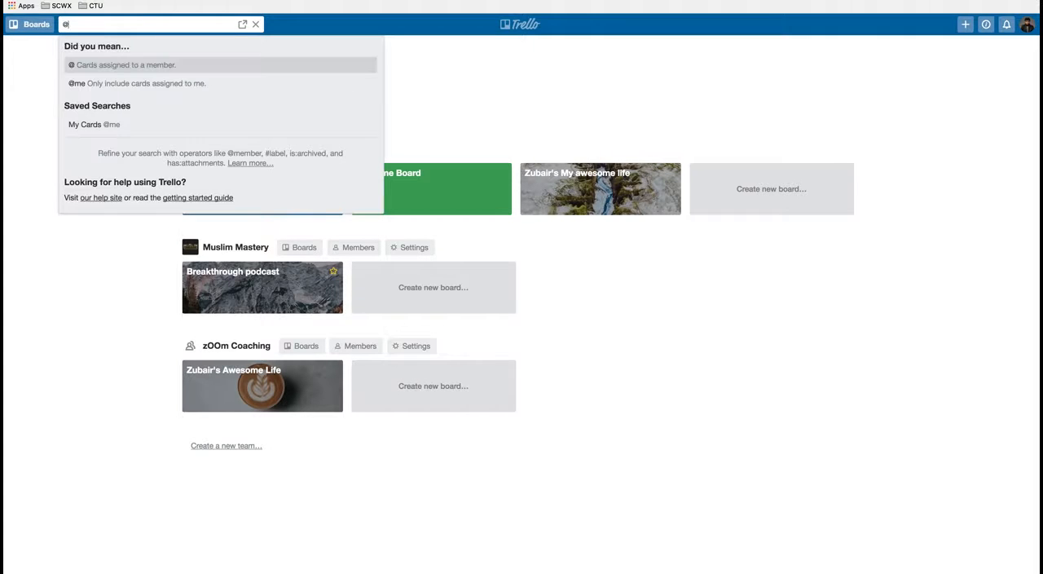
pyautogui.write('atta')
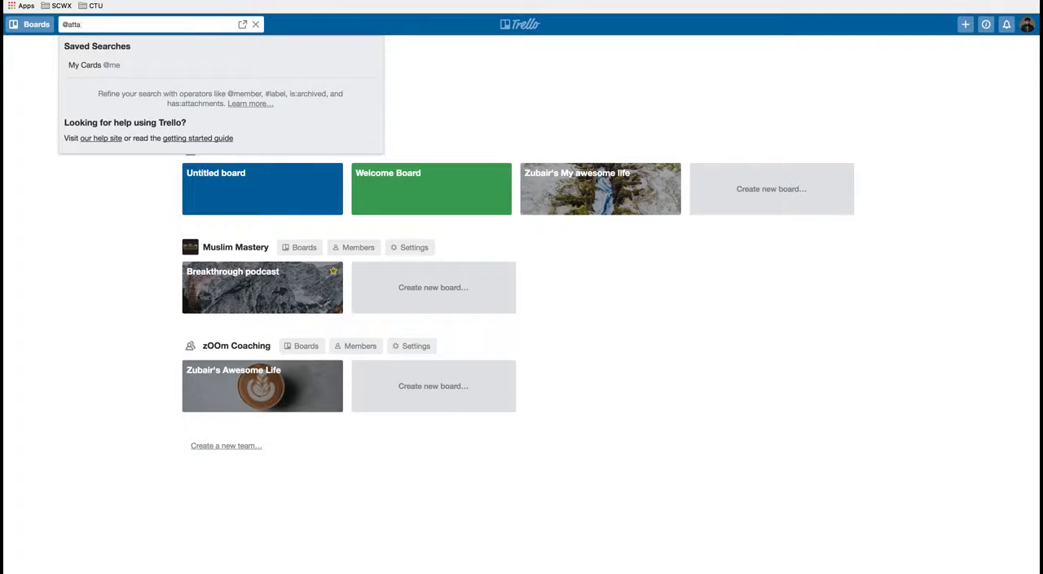
pyautogui.press('BackSpace')
pyautogui.press('BackSpace')
pyautogui.press('BackSpace')
pyautogui.press('BackSpace')
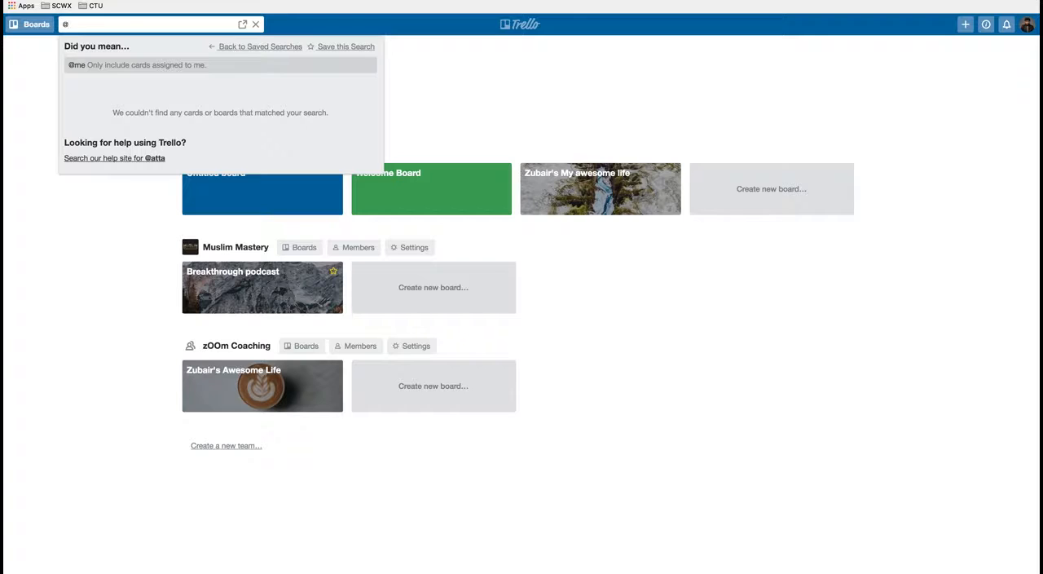
# Step: Search all boards for cards of members matching @y
pyautogui.write('yas')
pyautogui.press('BackSpace')
pyautogui.press('BackSpace')
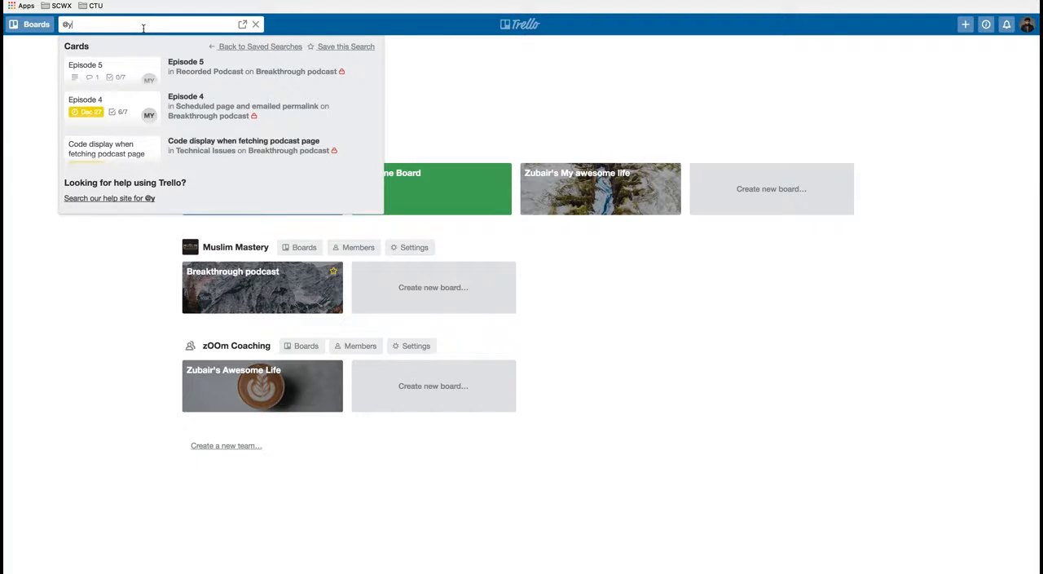
# Step: Search all boards for cards assigned to the account owner by mentioning the owner's username
pyautogui.press('BackSpace')
pyautogui.write('zubai')
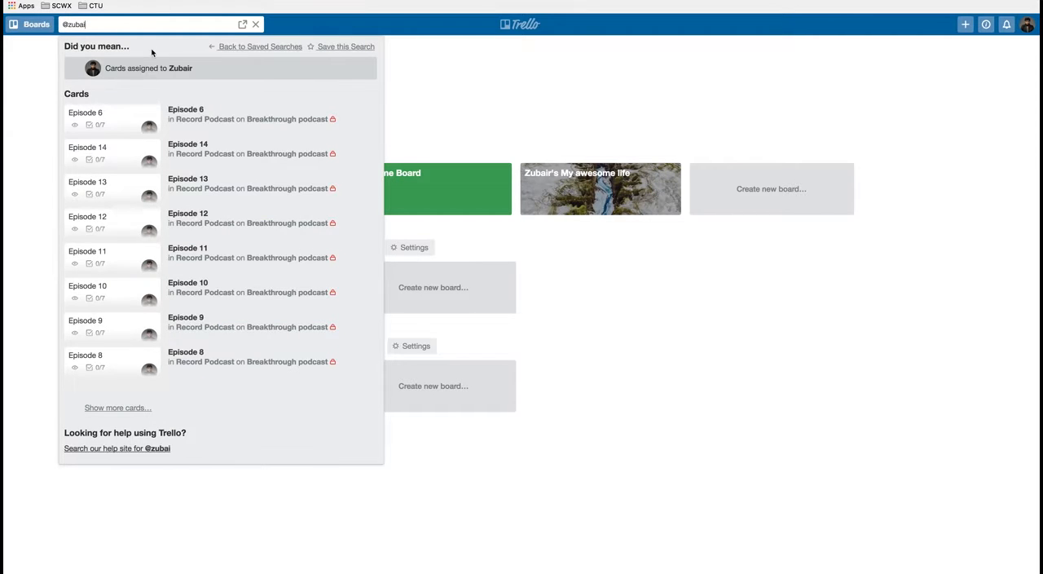
pyautogui.write('r118')
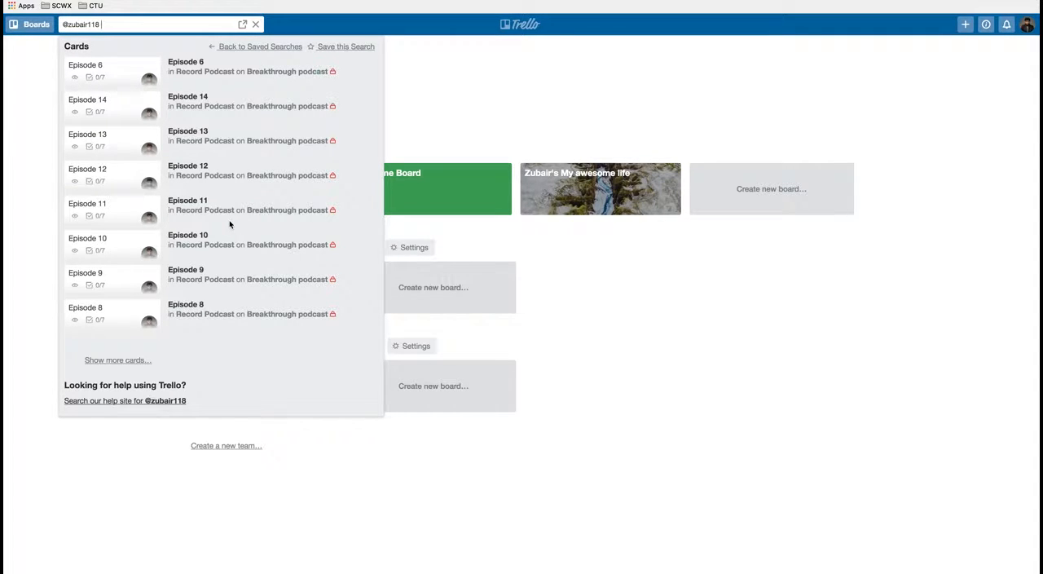
# Step: Narrow the owner's card search with due:day, and replace that condition with due:week
pyautogui.write('due')
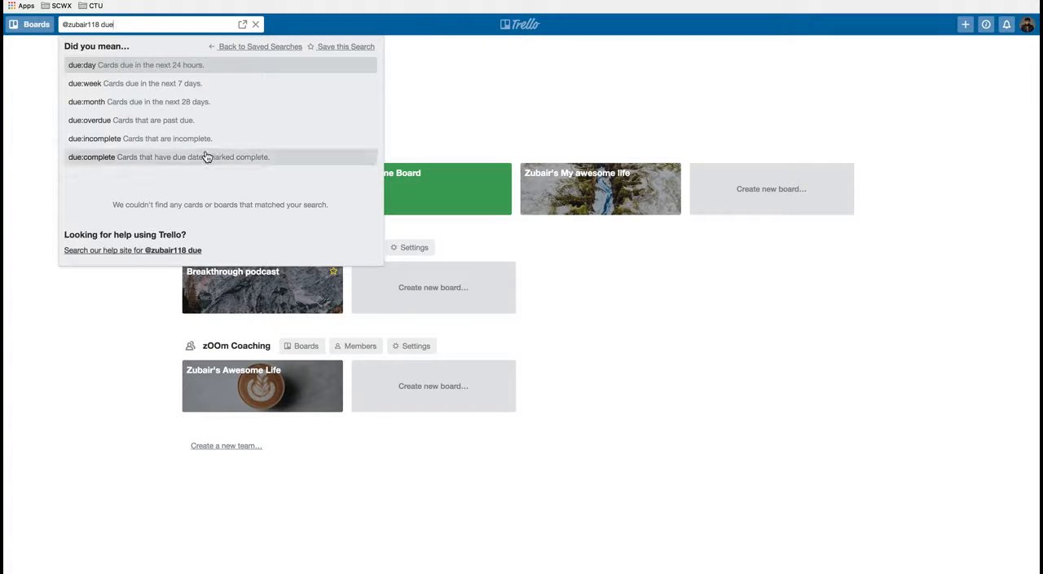
pyautogui.click(191, 66)
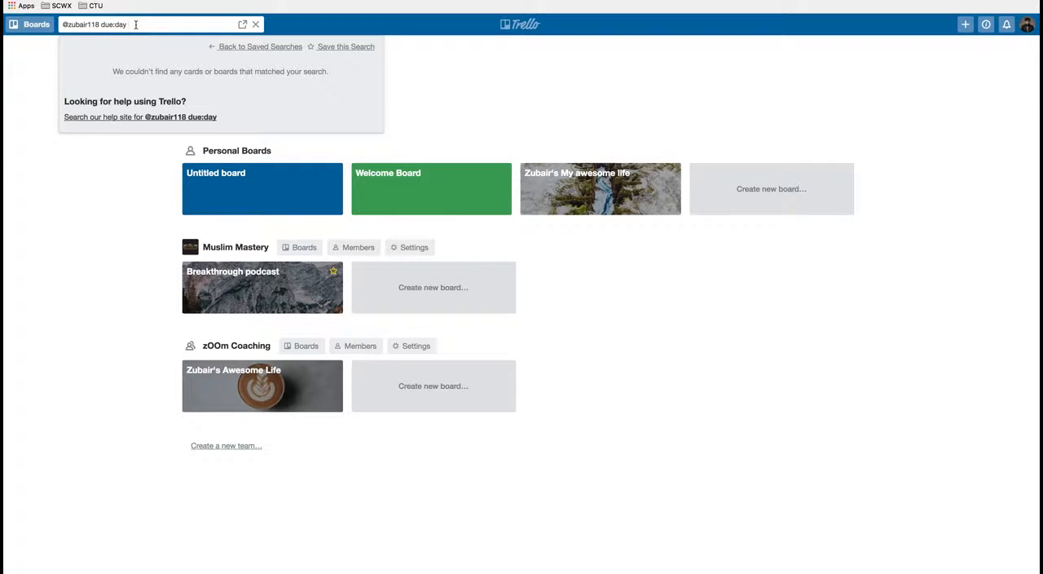
pyautogui.press('BackSpace')
pyautogui.press('BackSpace')
pyautogui.press('BackSpace')
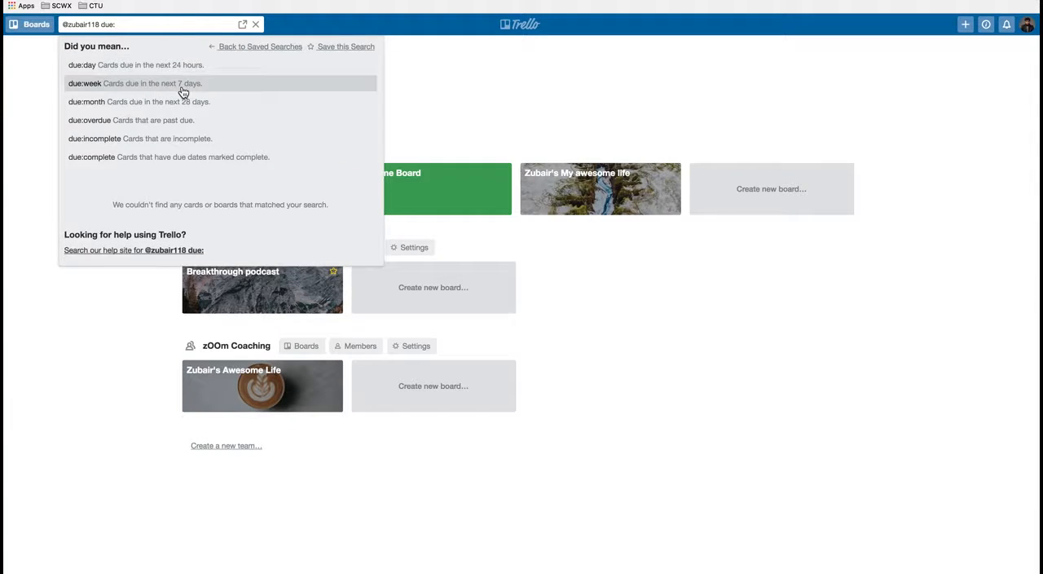
pyautogui.click(181, 84)
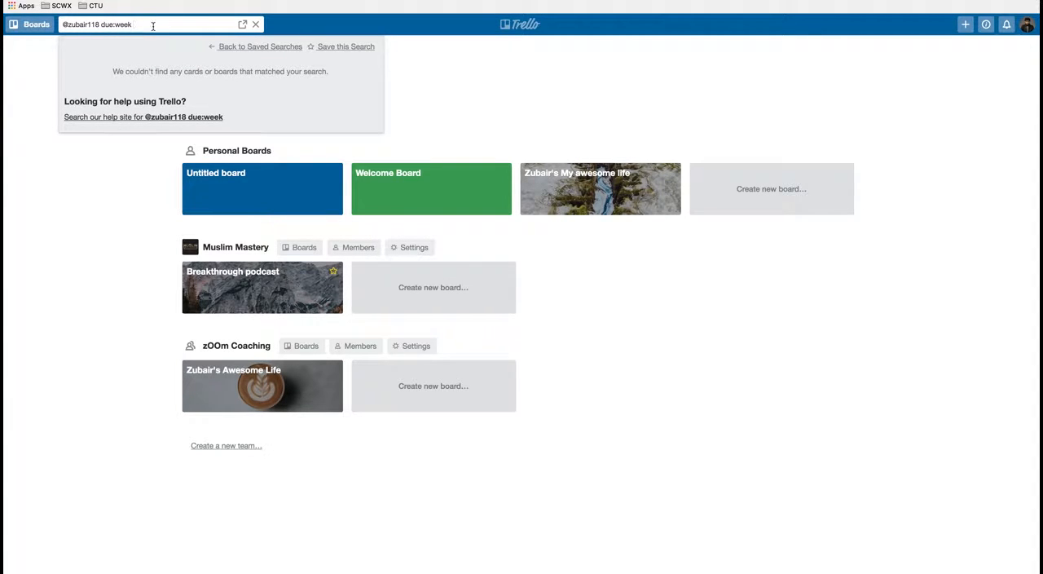
# Step: Change the due condition of the owner's card search to due:overdue, and close the search
pyautogui.press('BackSpace')
pyautogui.press('BackSpace')
pyautogui.press('BackSpace')
pyautogui.press('BackSpace')
pyautogui.press('BackSpace')
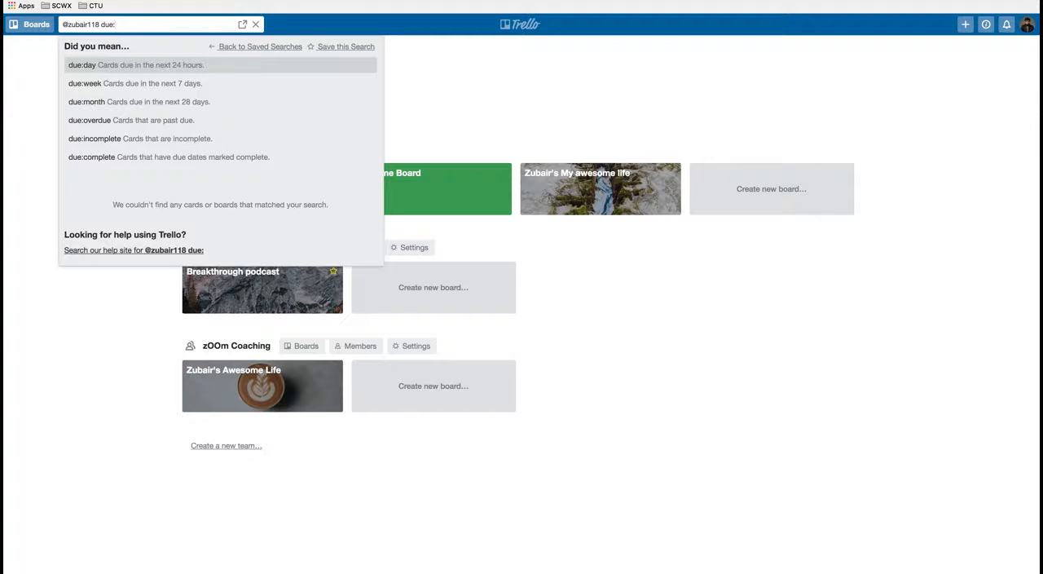
pyautogui.click(173, 125)
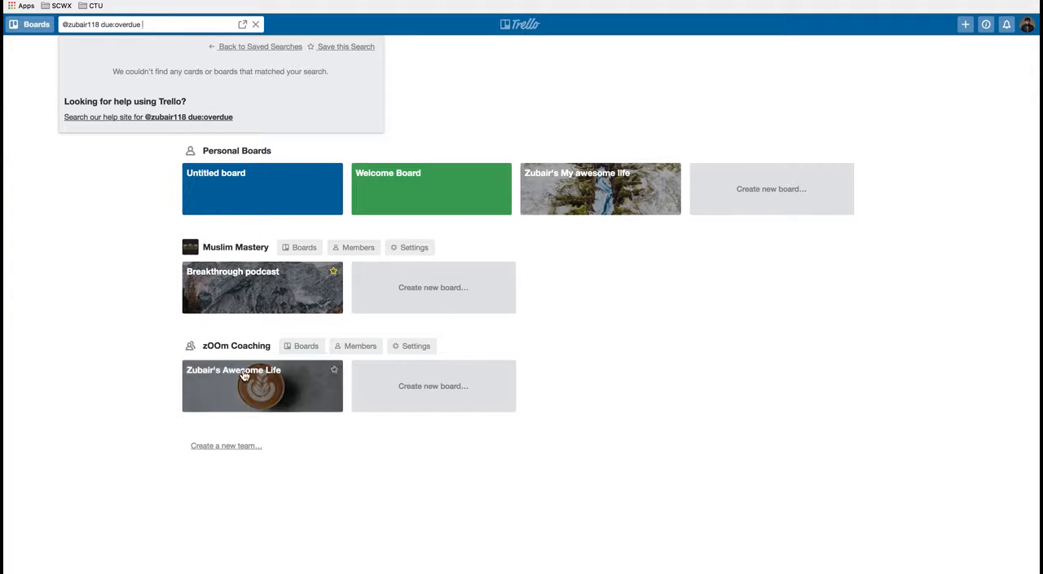
pyautogui.click(131, 304)
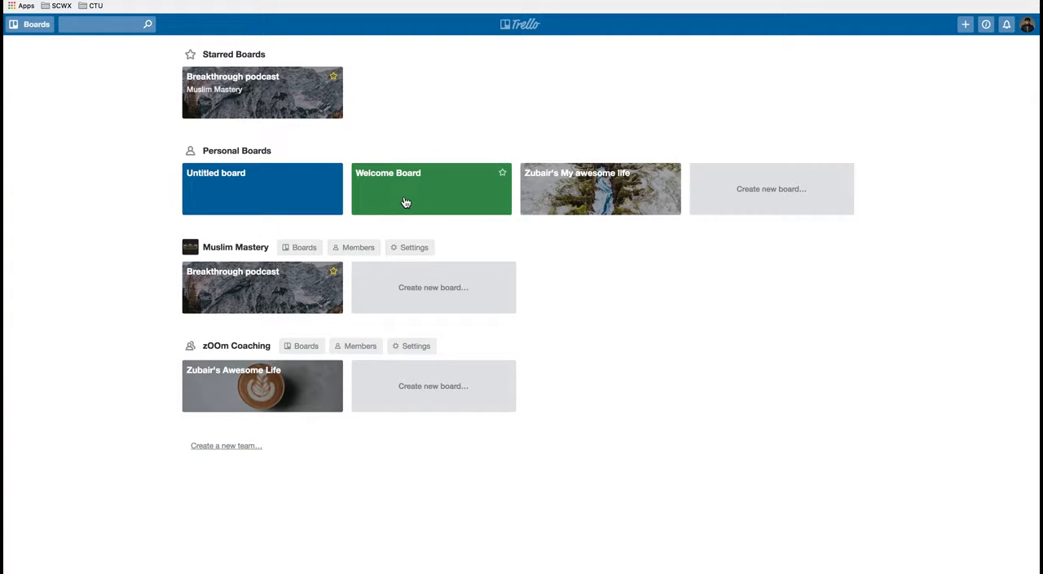
# Step: Open the personal "My awesome life" board and assign the account owner to the "read quran - 5 pages" card
pyautogui.click(564, 213)
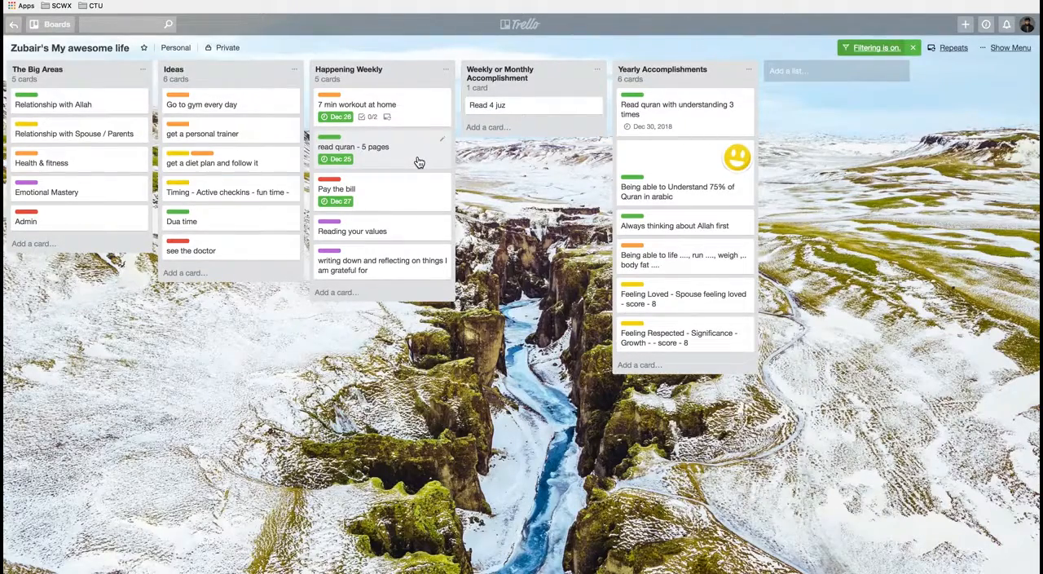
pyautogui.click(417, 159)
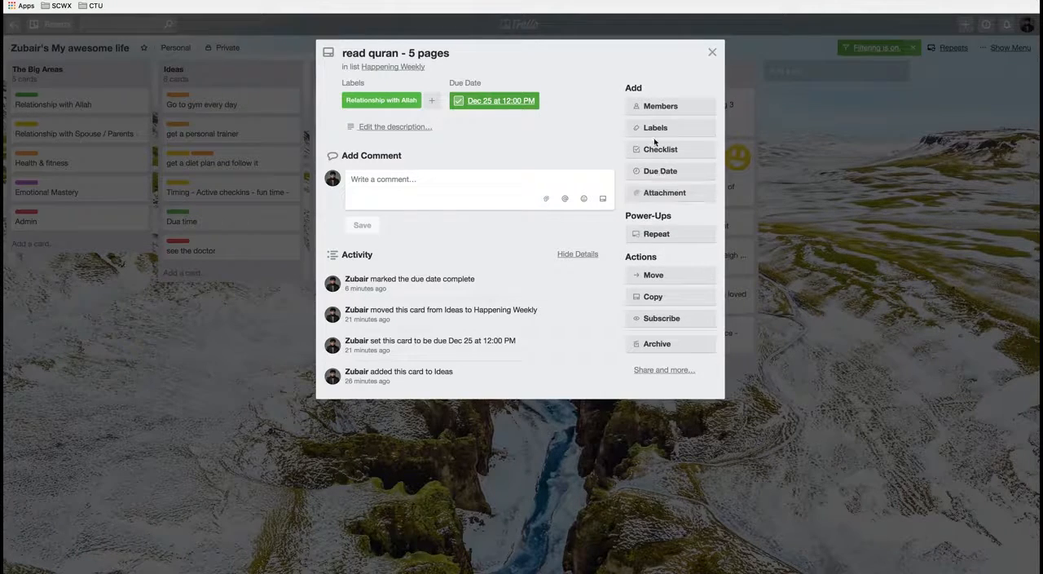
pyautogui.click(653, 109)
pyautogui.click(660, 179)
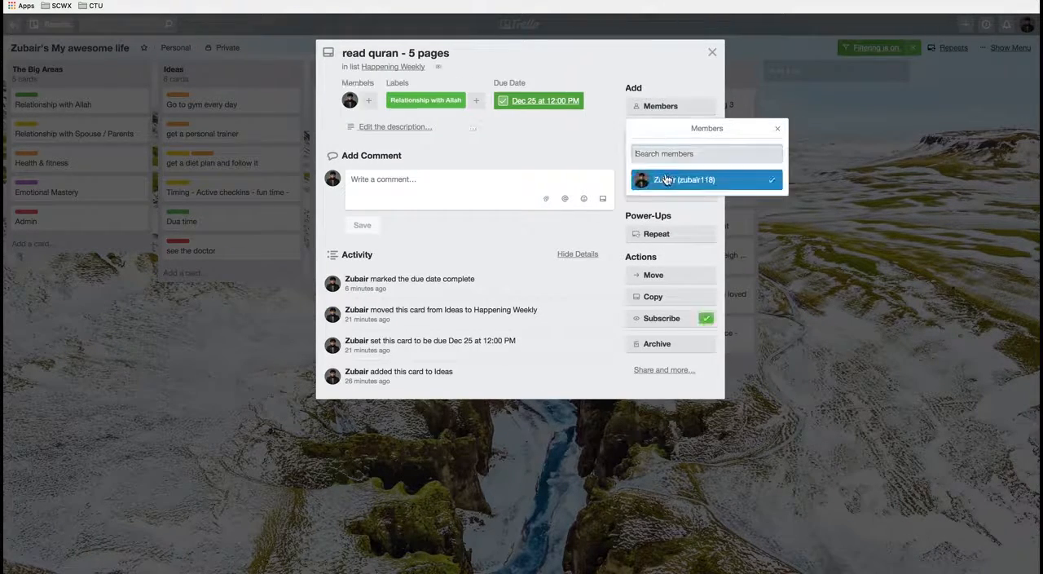
pyautogui.click(712, 52)
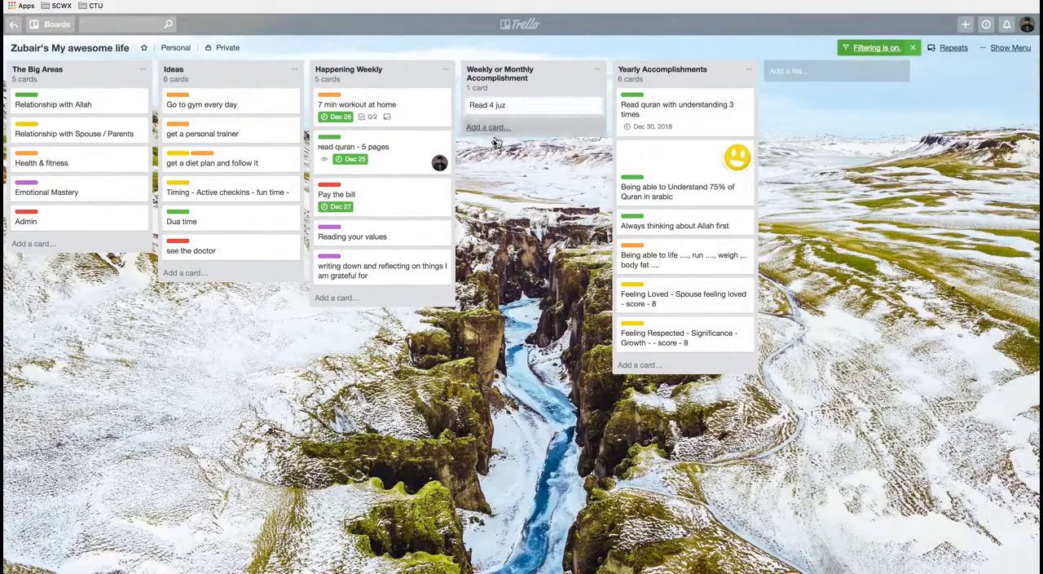
pyautogui.moveTo(441, 172); pyautogui.dragTo(438, 163)
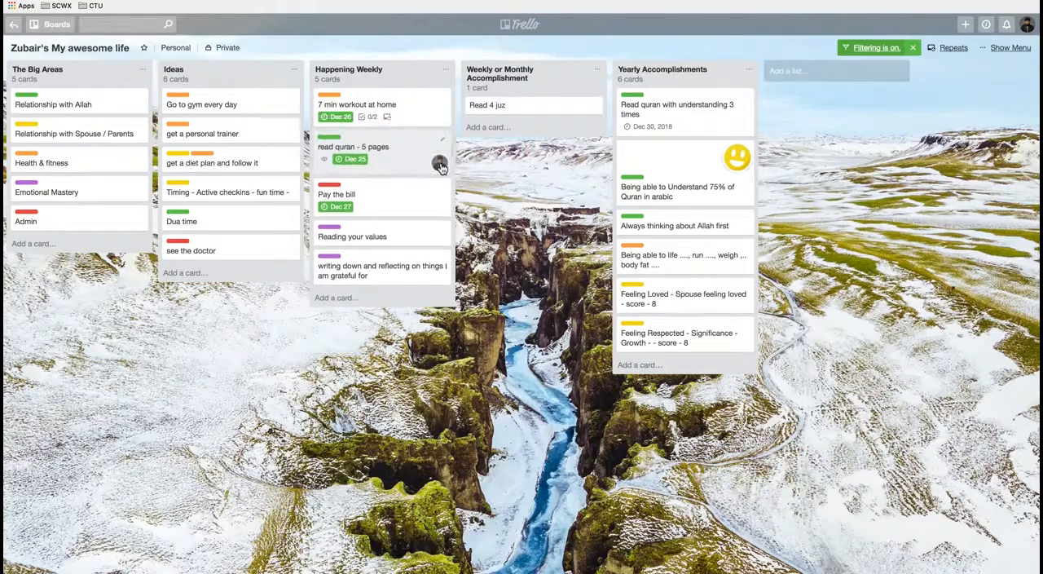
# Step: Assign the account owner to the "7 min workout at home" card in the Happening Weekly list
pyautogui.click(434, 110)
pyautogui.click(660, 107)
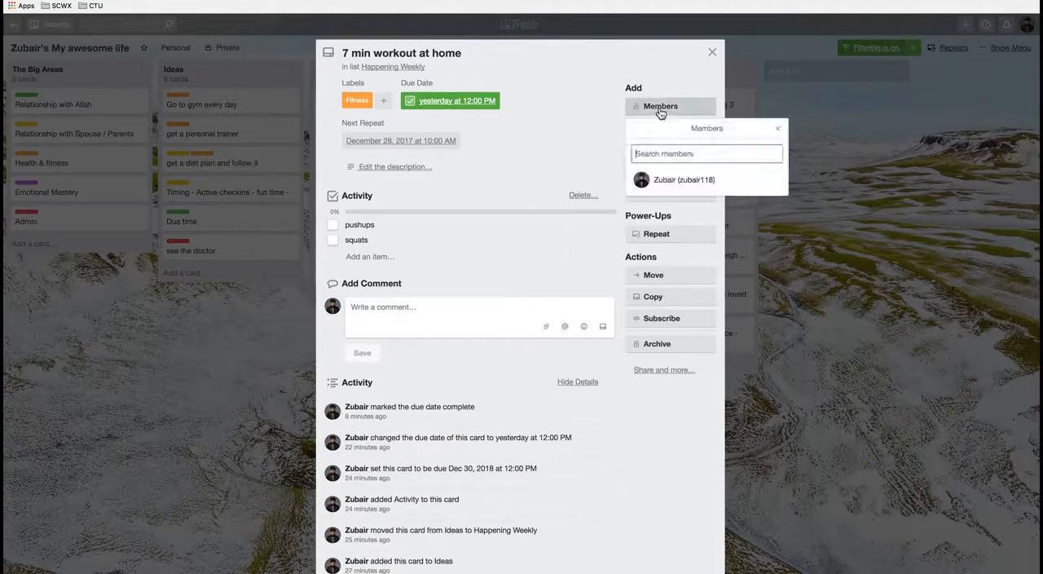
pyautogui.click(671, 180)
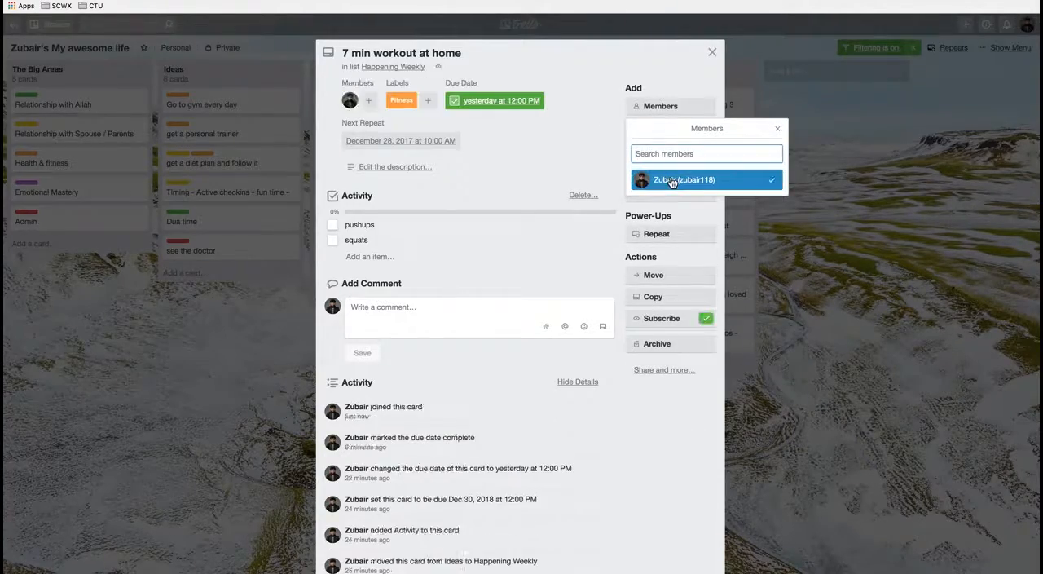
pyautogui.click(713, 52)
# Step: Assign the account owner to the "Pay the bill" card in the Happening Weekly list
pyautogui.click(407, 215)
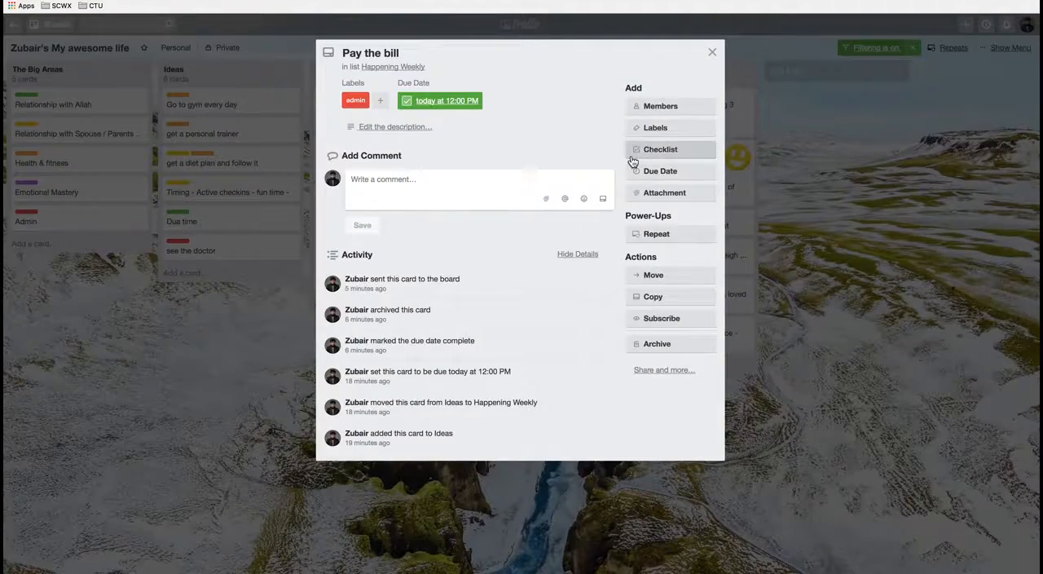
pyautogui.click(659, 113)
pyautogui.click(676, 179)
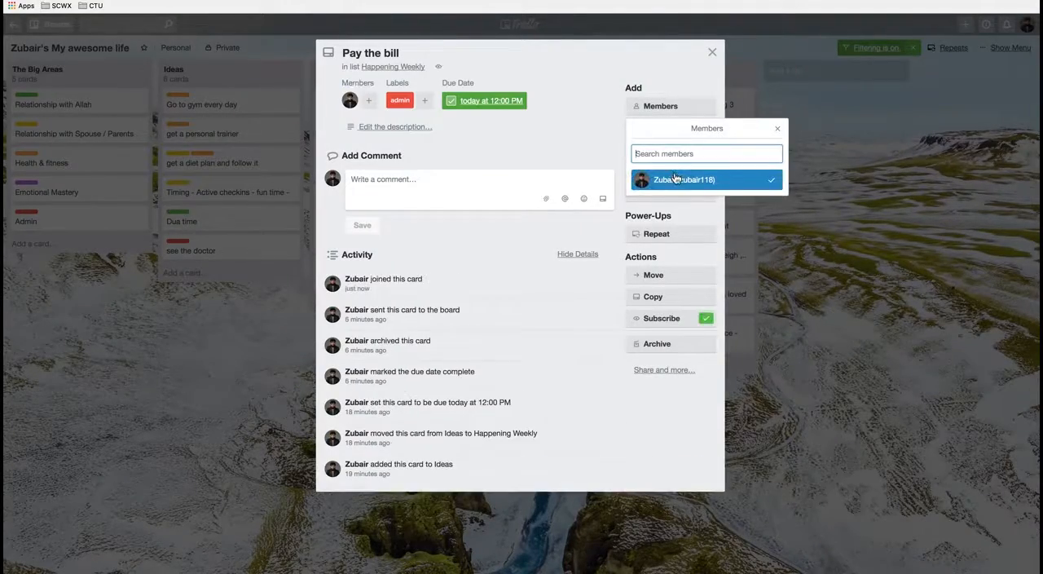
pyautogui.click(712, 52)
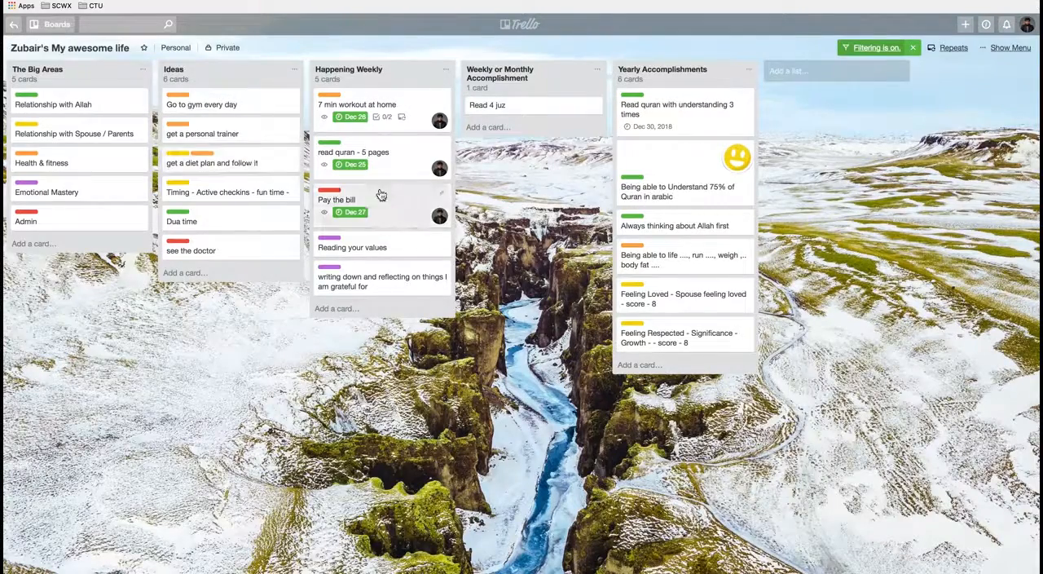
# Step: Return to the overview of all boards and search across them for "@z and due:incomplete"
pyautogui.click(12, 34)
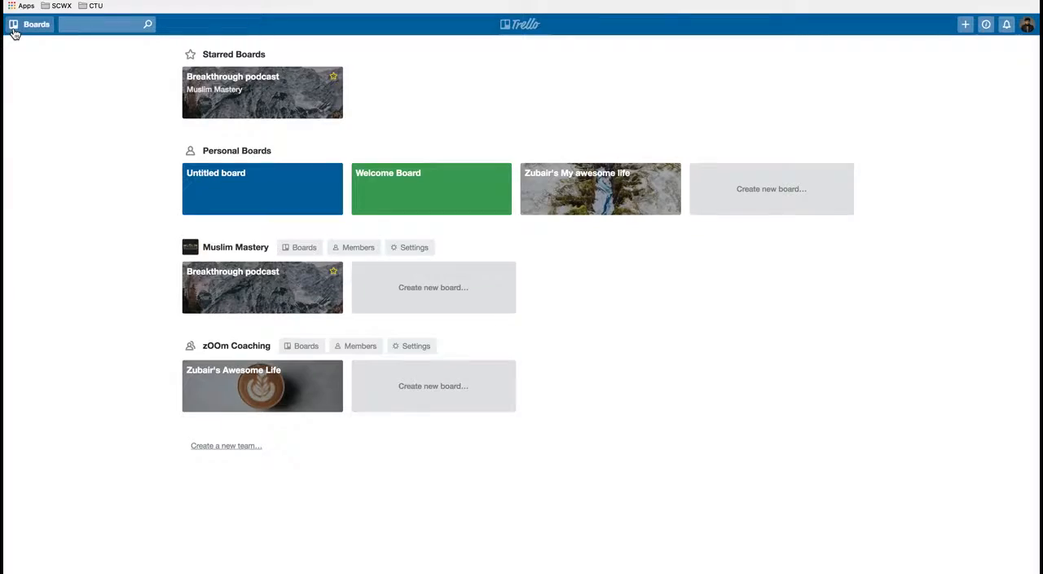
pyautogui.click(92, 25)
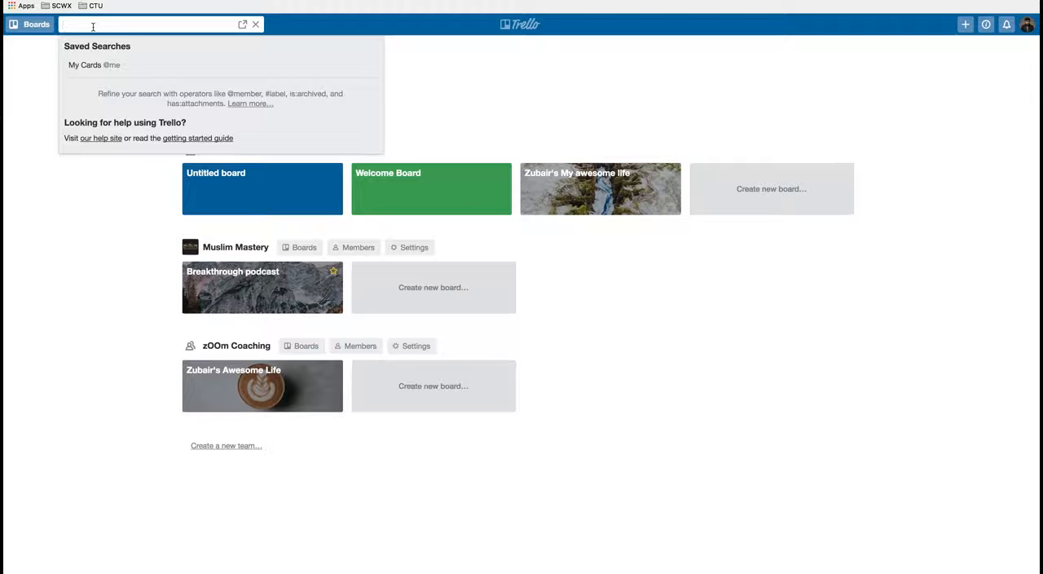
pyautogui.write('@zu')
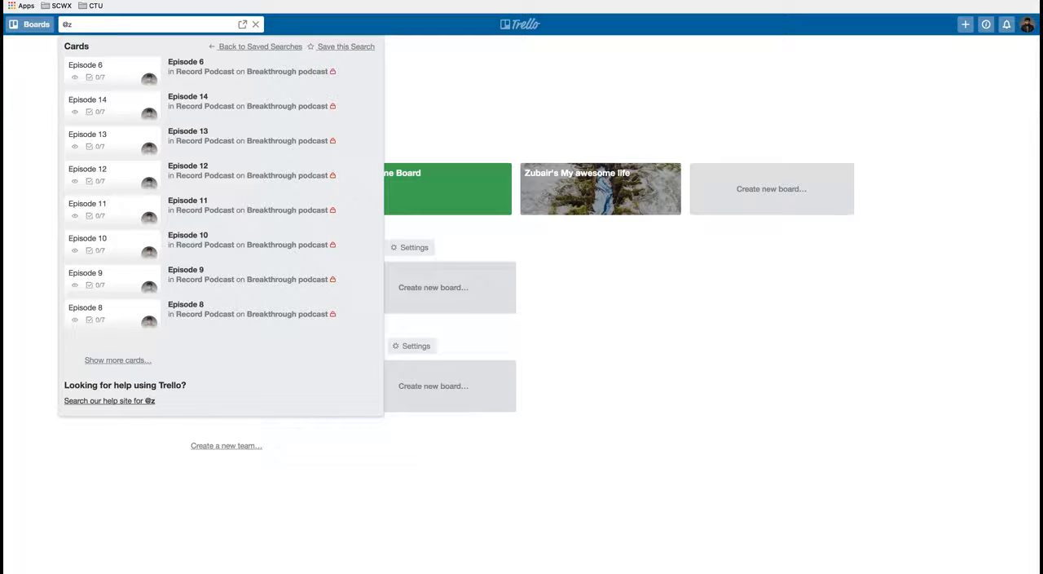
pyautogui.write('and due:')
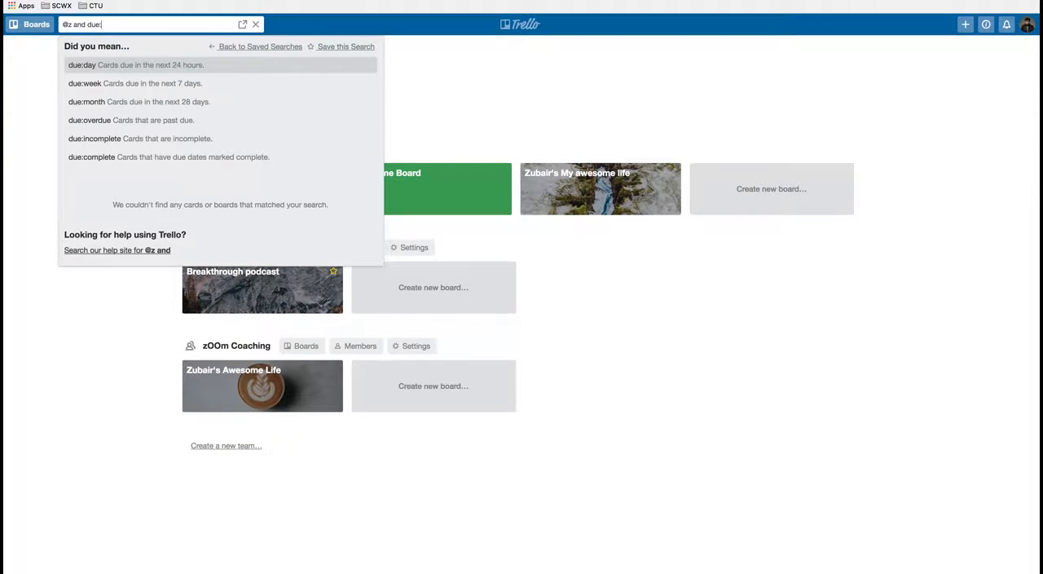
pyautogui.click(152, 141)
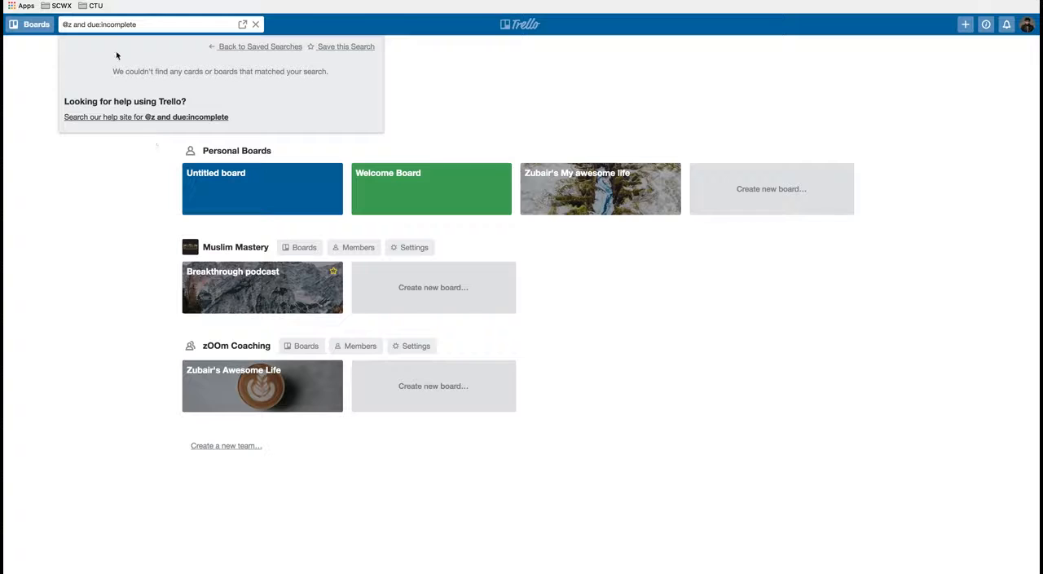
# Step: Remove the member mention and the word "and" from the search, leaving only due:incomplete
pyautogui.click(73, 25)
pyautogui.press('BackSpace')
pyautogui.press('BackSpace')
pyautogui.press('BackSpace')
pyautogui.press('BackSpace')
pyautogui.press('BackSpace')
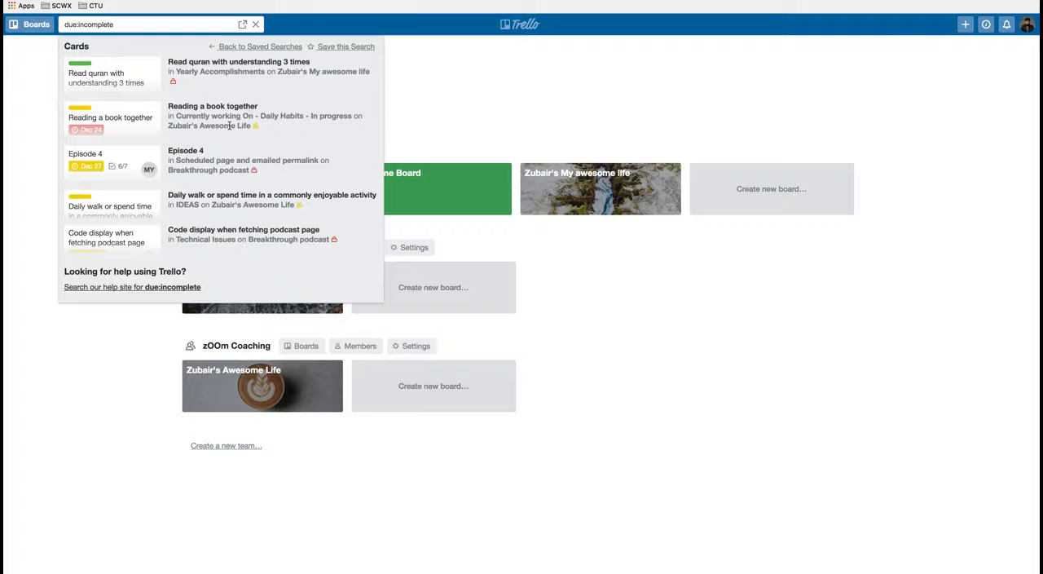
pyautogui.click(170, 25)
pyautogui.write('@')
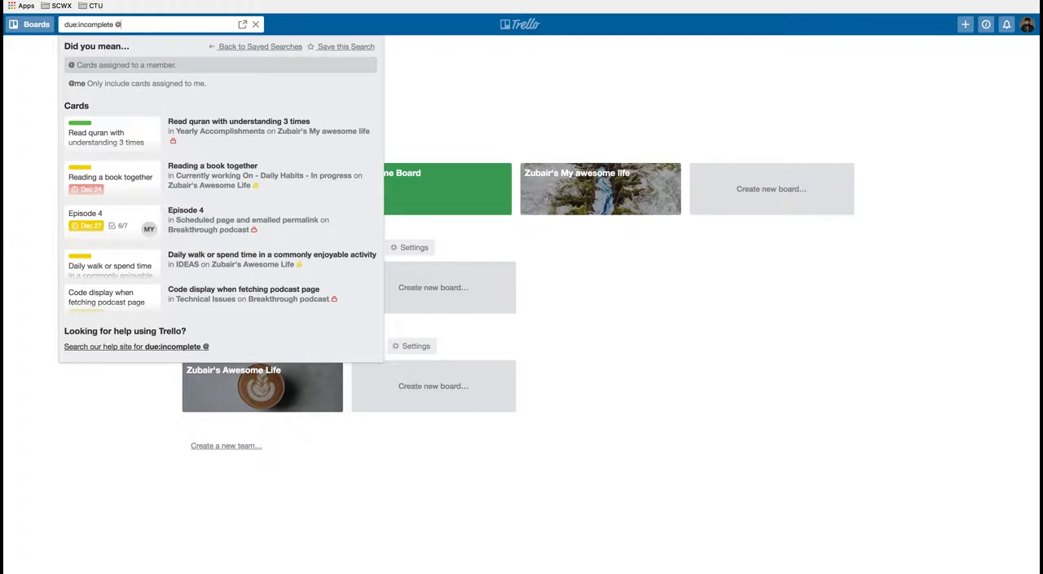
pyautogui.click(174, 84)
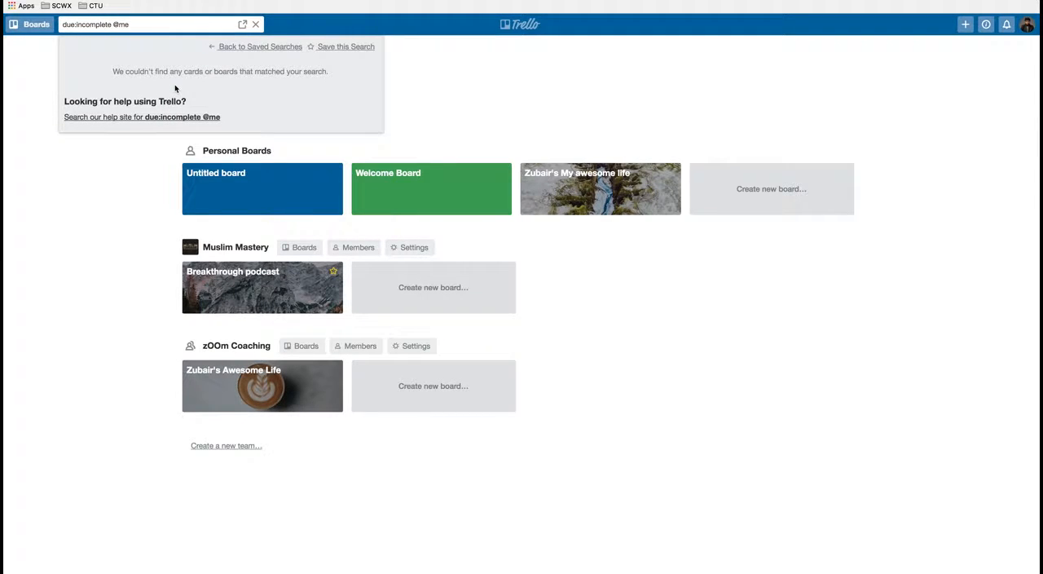
pyautogui.press('BackSpace')
pyautogui.press('BackSpace')
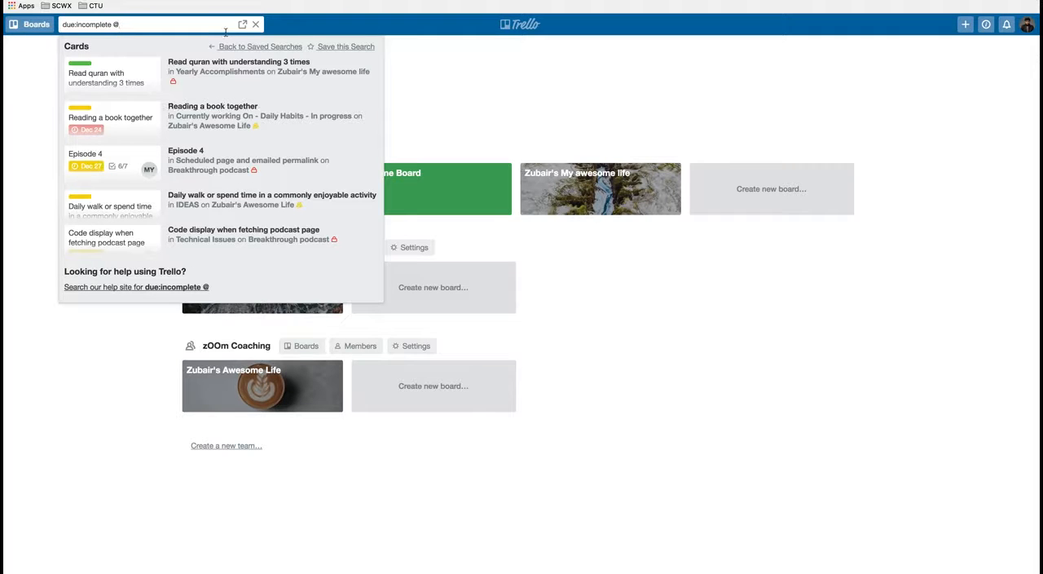
# Step: Discard the due:incomplete search, try a label search across all boards with #re and a bare #, and close the search
pyautogui.click(11, 94)
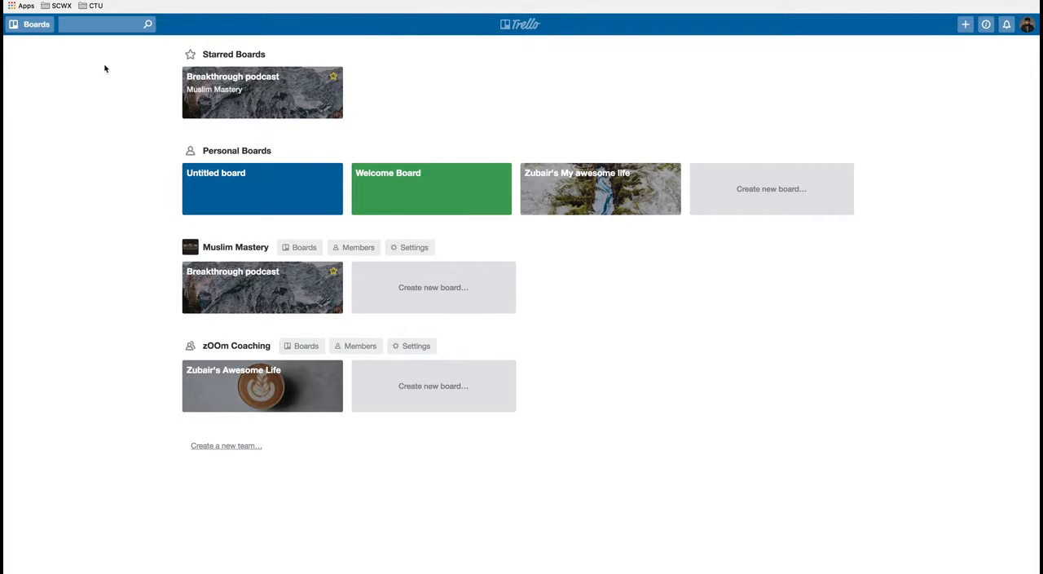
pyautogui.click(125, 23)
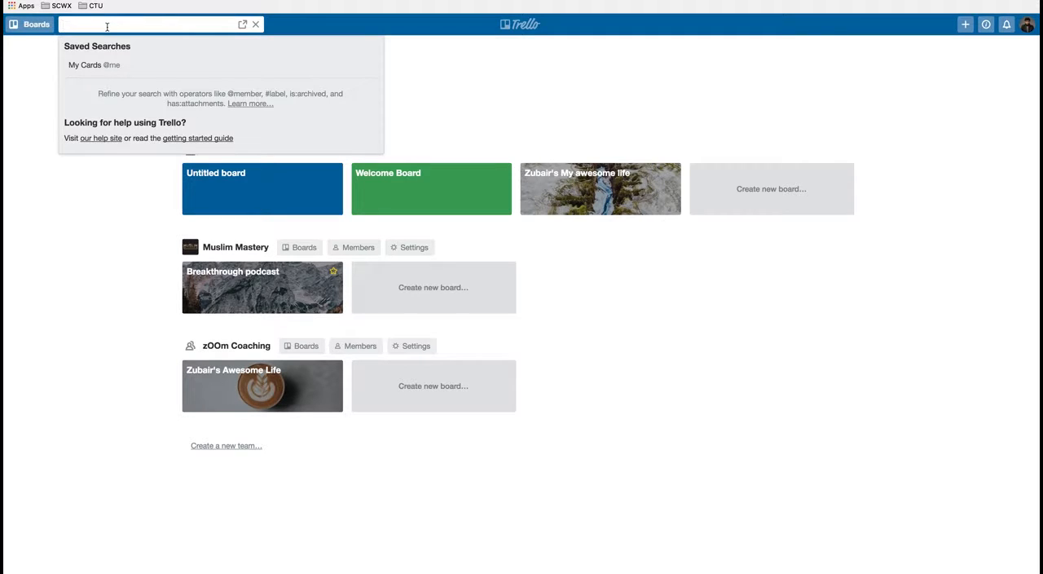
pyautogui.write('#')
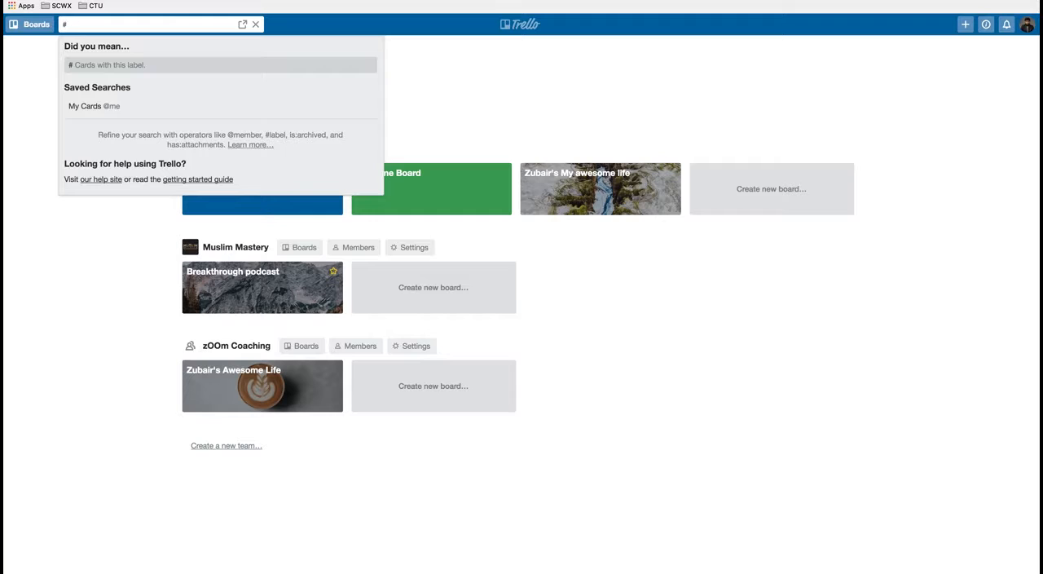
pyautogui.write('re')
pyautogui.press('BackSpace')
pyautogui.press('BackSpace')
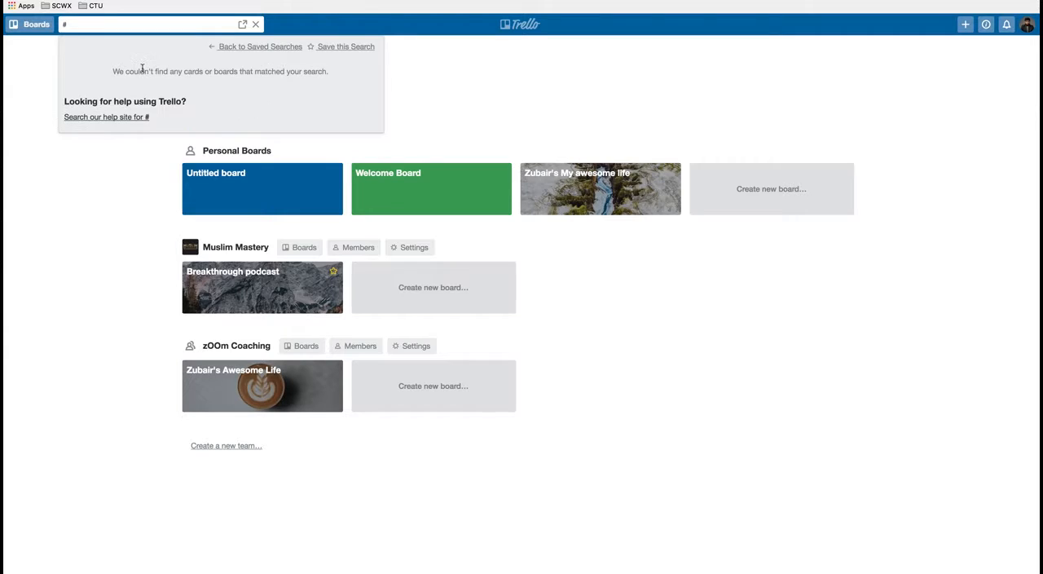
pyautogui.press('BackSpace')
pyautogui.write('#')
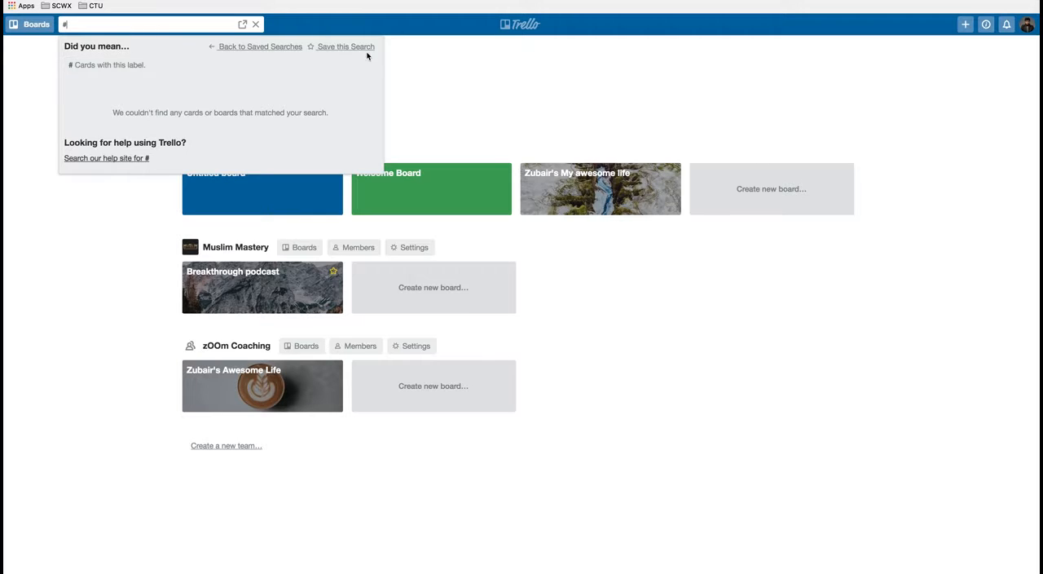
pyautogui.click(457, 65)
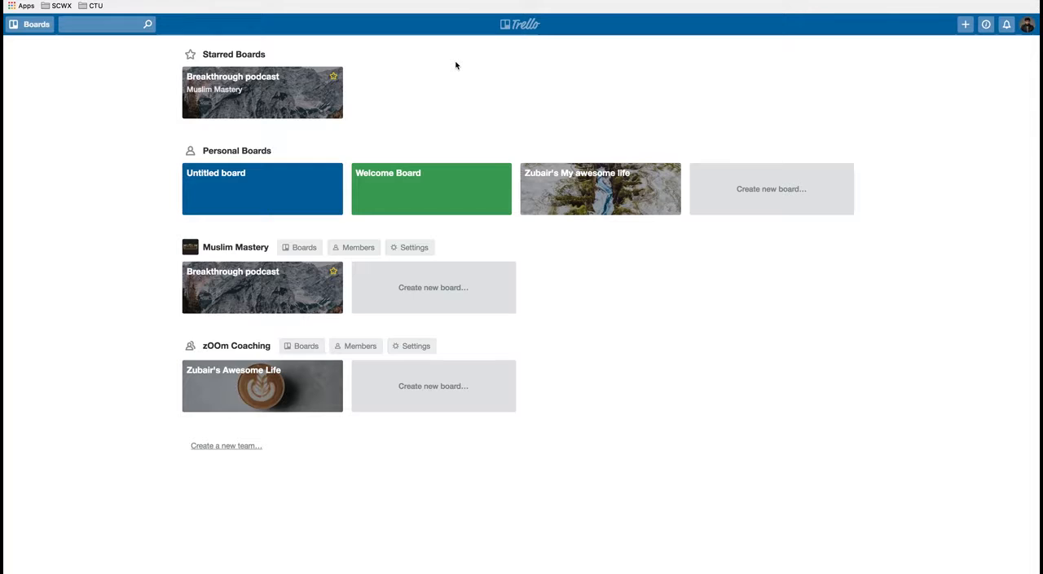
# Step: Open the personal board "My awesome life" from the list of boards
pyautogui.click(44, 30)
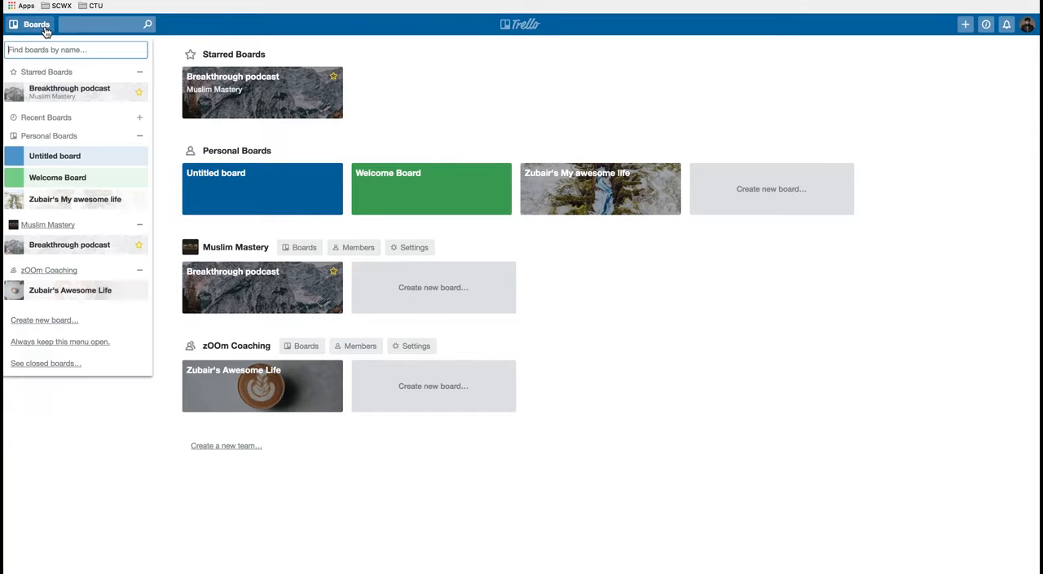
pyautogui.click(95, 205)
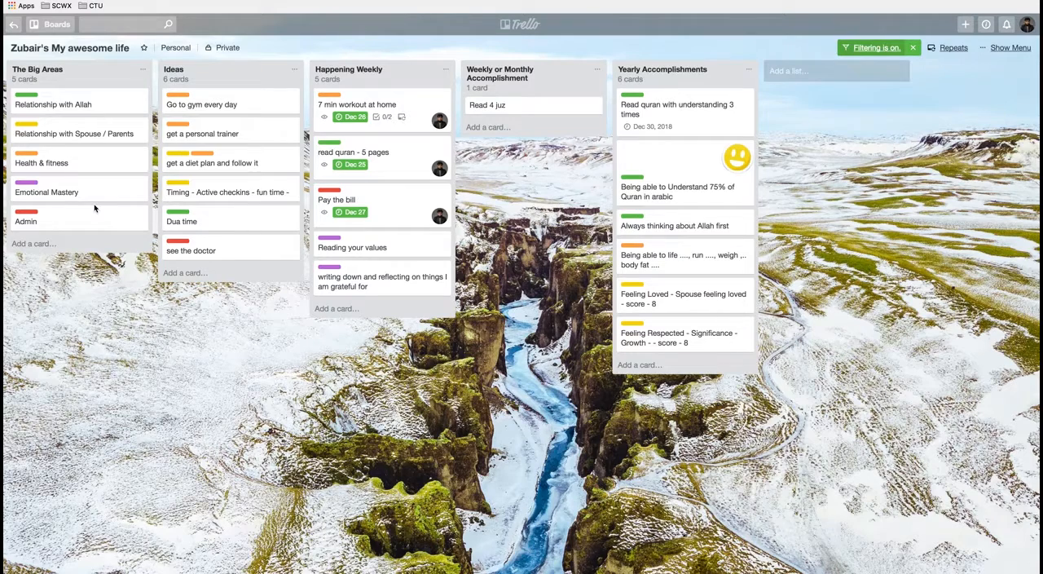